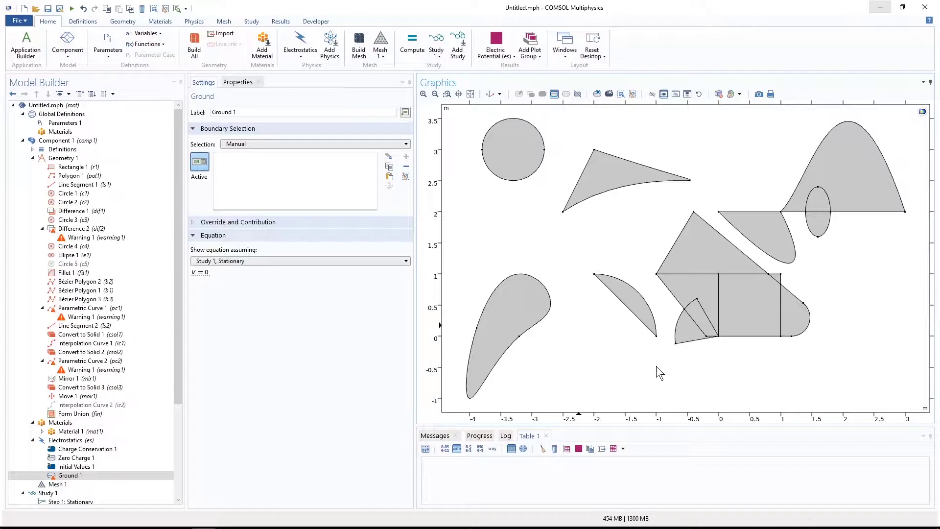
# - Check the boundary numbers of the three-sided shape's curved and straight edges in the Ground 1 selection, and clear the selection
pyautogui.click(609, 191)
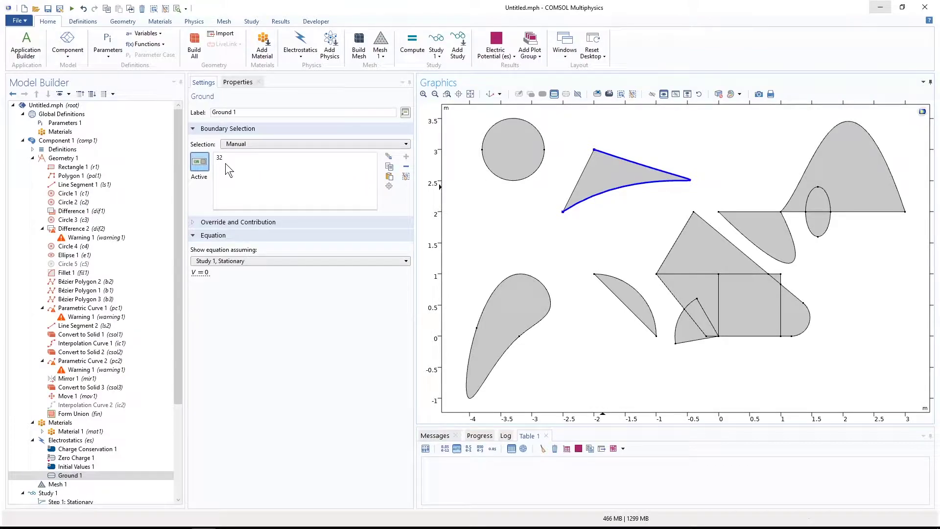
pyautogui.click(573, 190)
pyautogui.click(409, 178)
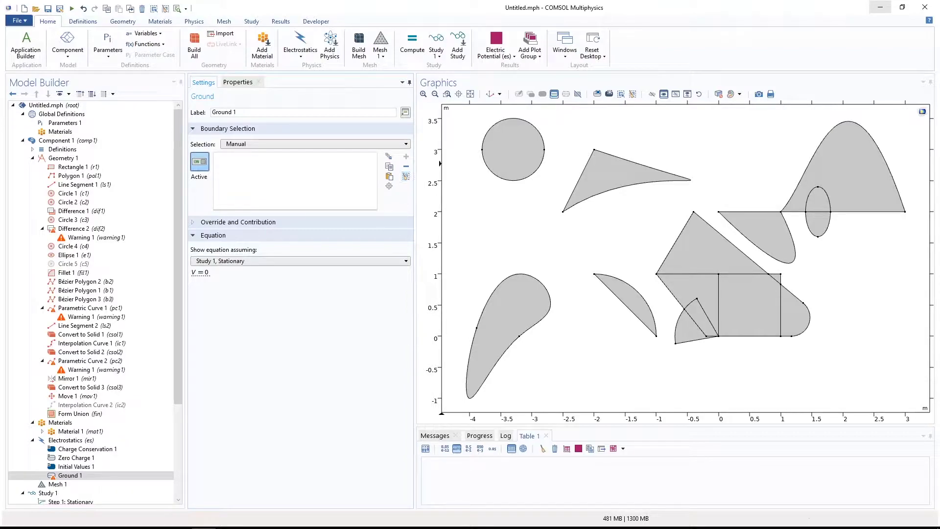
# - Switch to the Word document, review the curve-type and coordinate priority lists, and return to COMSOL
pyautogui.moveTo(317, 522)
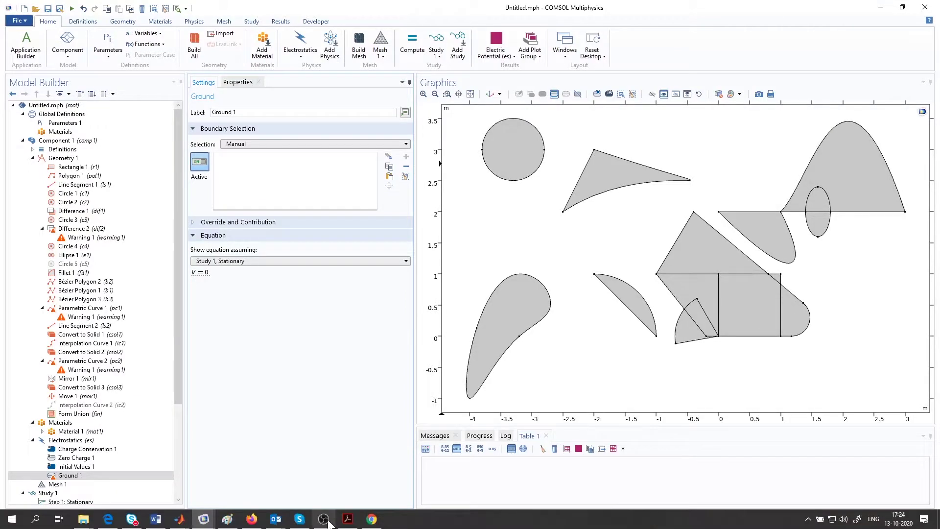
pyautogui.rightClick(276, 520)
pyautogui.click(156, 520)
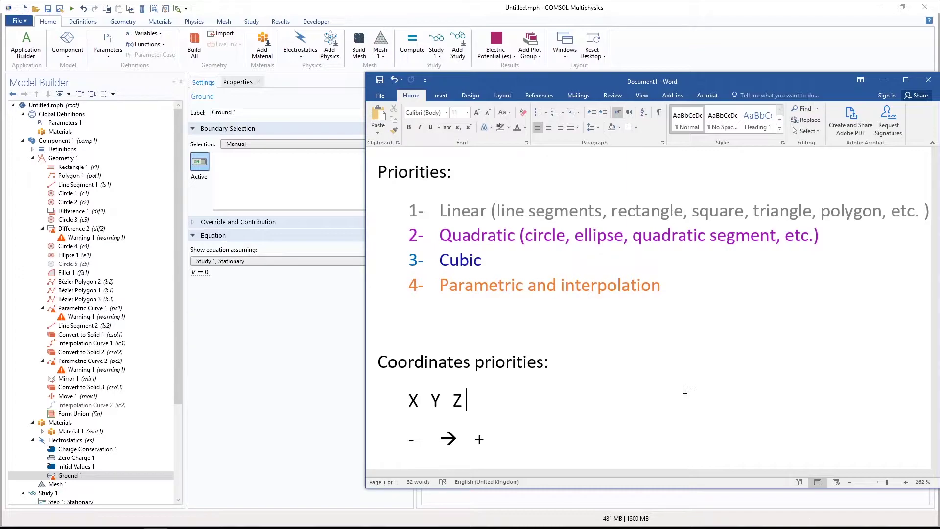
pyautogui.moveTo(504, 523)
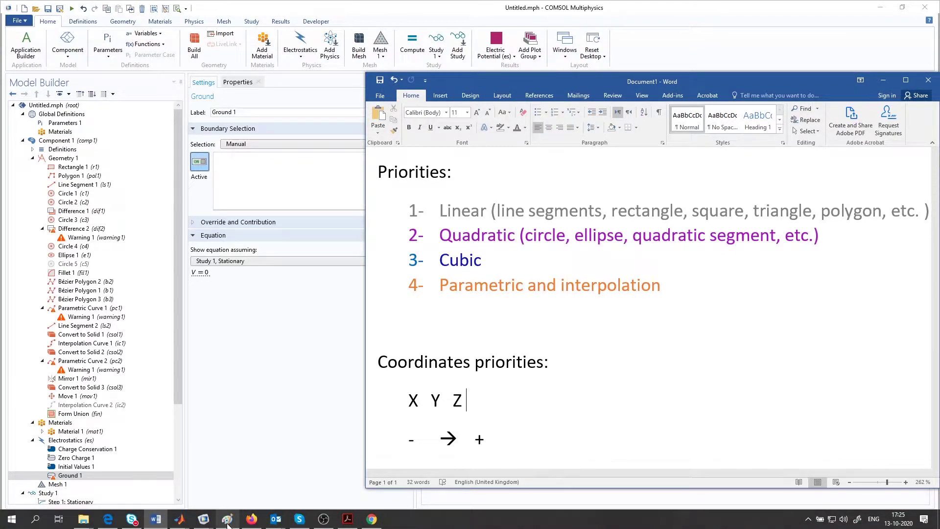
pyautogui.click(424, 400)
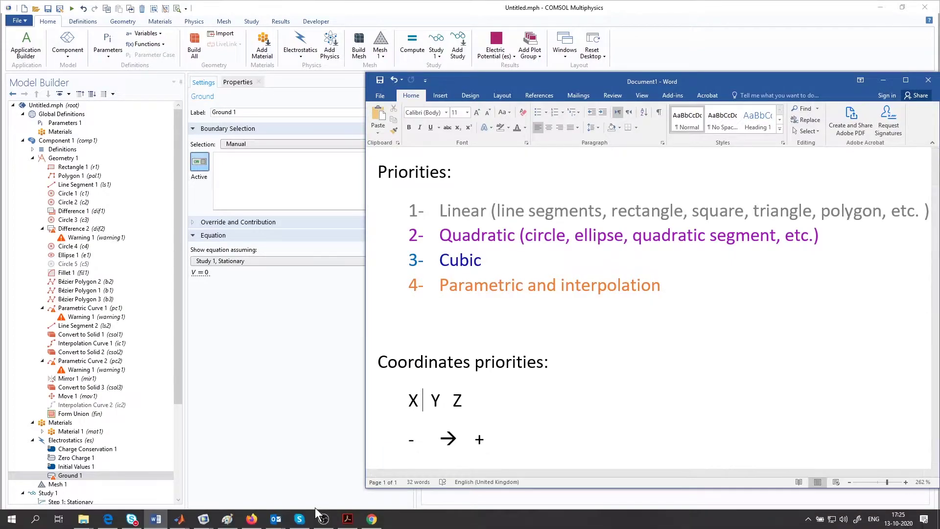
pyautogui.click(317, 517)
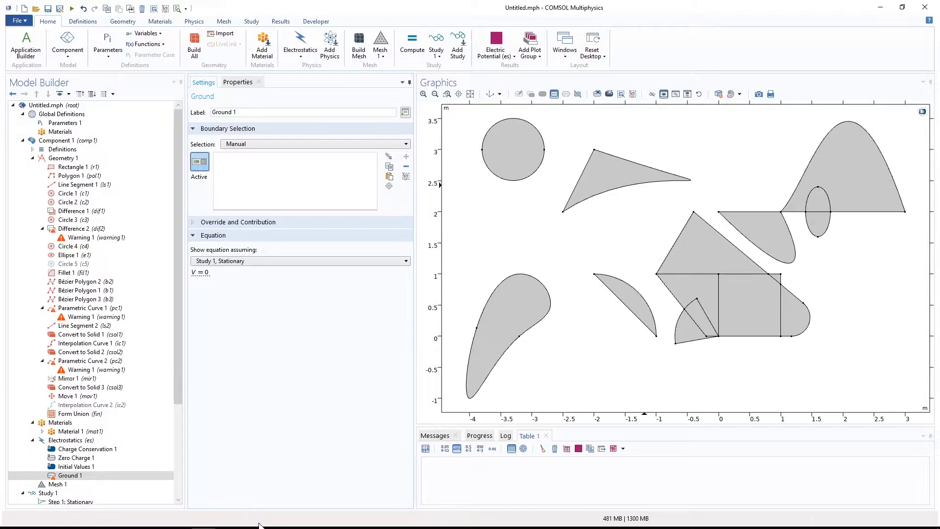
# - Switch to the Paint drawing of the coloured shapes and place its reduced window beside the COMSOL geometry plot
pyautogui.click(218, 520)
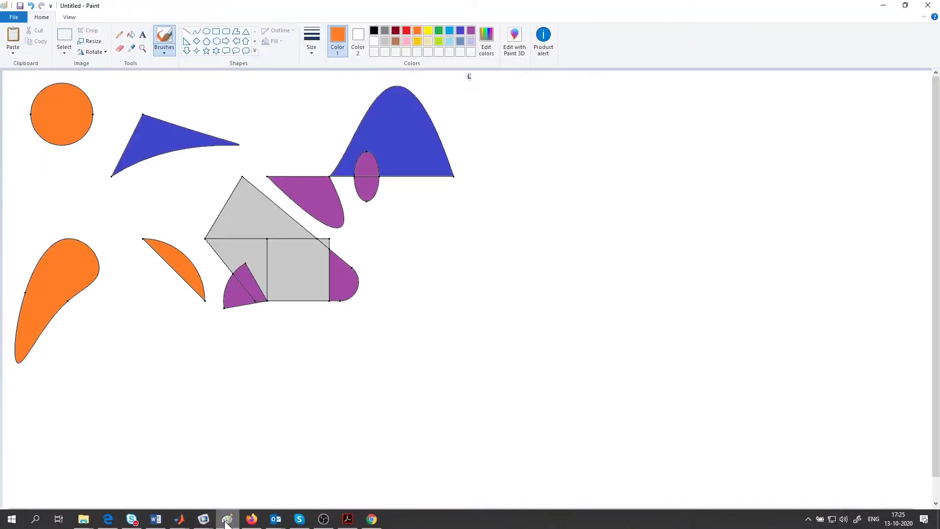
pyautogui.doubleClick(809, 4)
pyautogui.moveTo(797, 13)
pyautogui.mouseDown()
pyautogui.moveTo(355, 20)
pyautogui.moveTo(370, 27)
pyautogui.mouseUp()
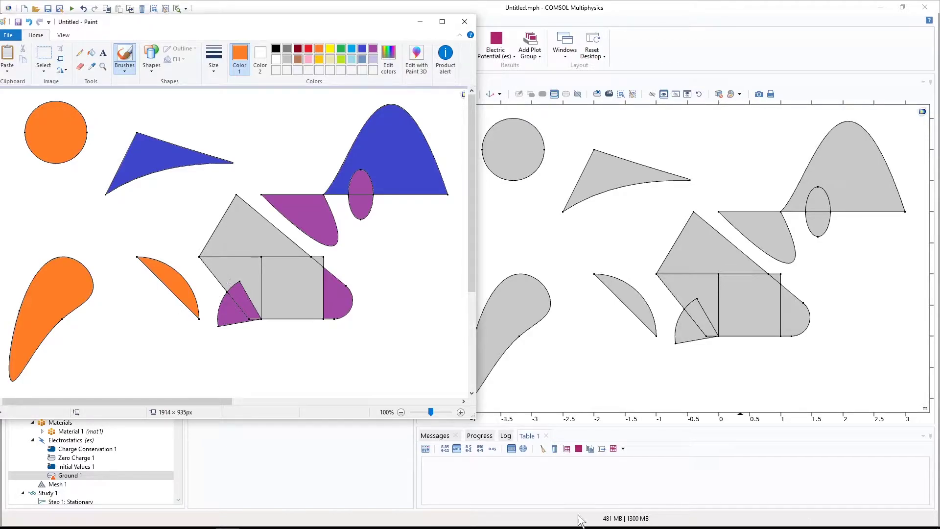
# - Search Windows for "pen" and launch the PenAttention 10 app
pyautogui.moveTo(473, 525)
pyautogui.click(809, 519)
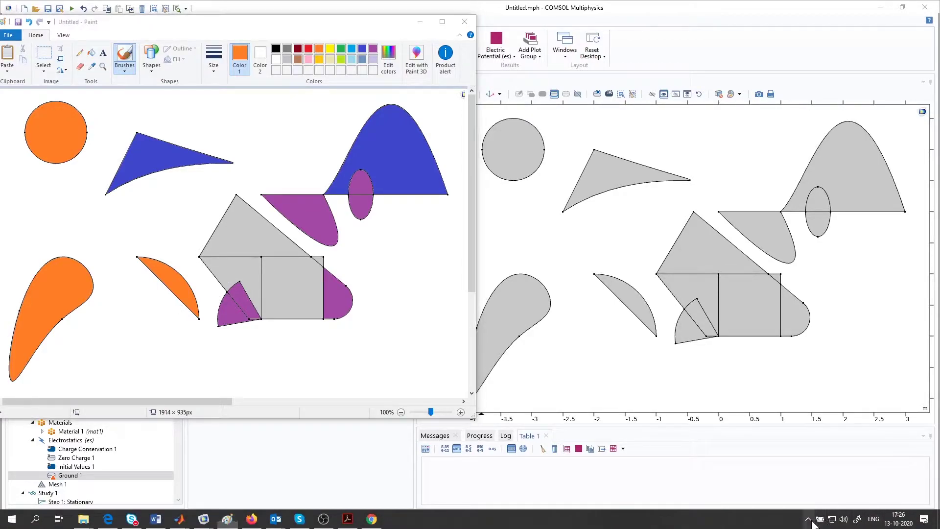
pyautogui.click(35, 519)
pyautogui.write('pena')
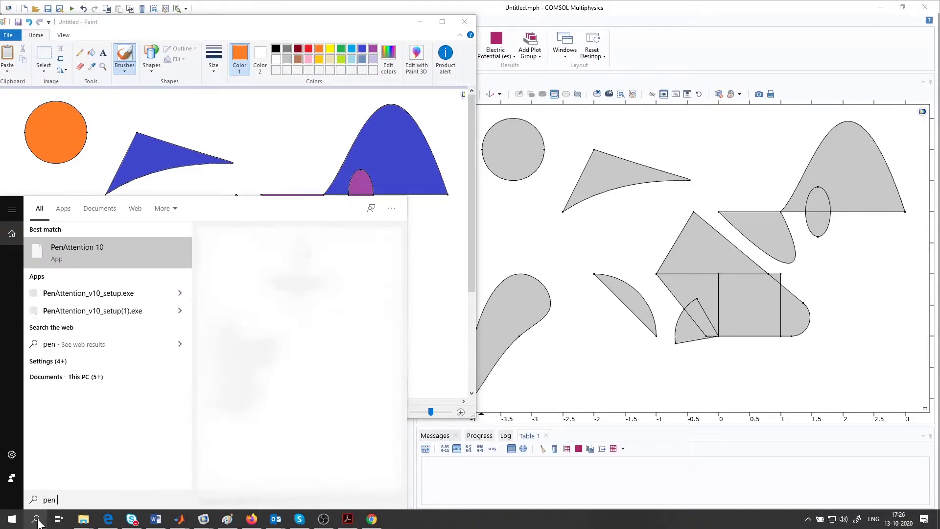
pyautogui.press('Escape')
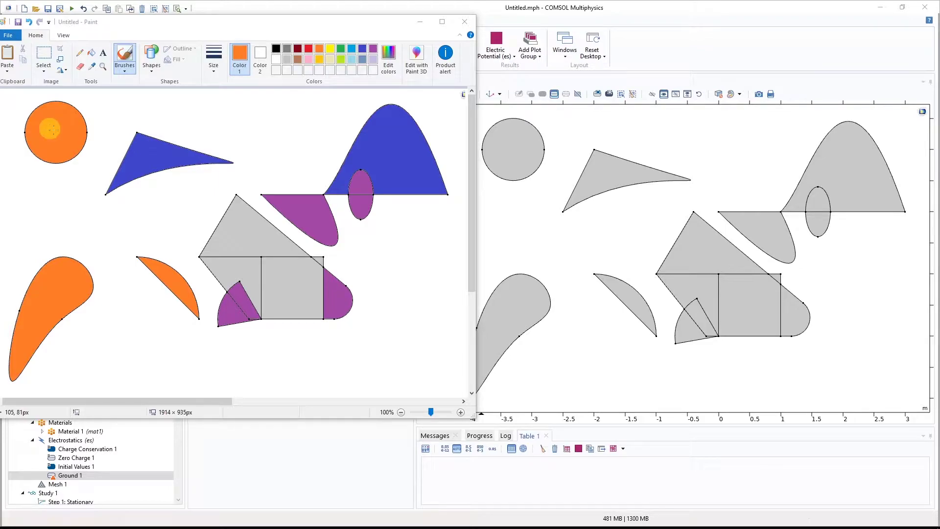
# - Widen the Paint window and brush three black lines fanning out from a point labelled x,y in the blank canvas area
pyautogui.moveTo(475, 419); pyautogui.dragTo(889, 442)
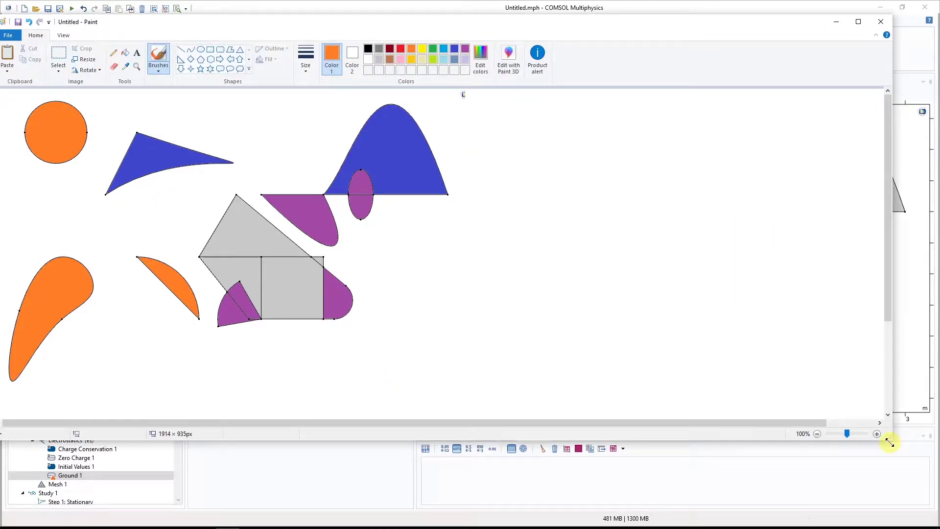
pyautogui.click(158, 59)
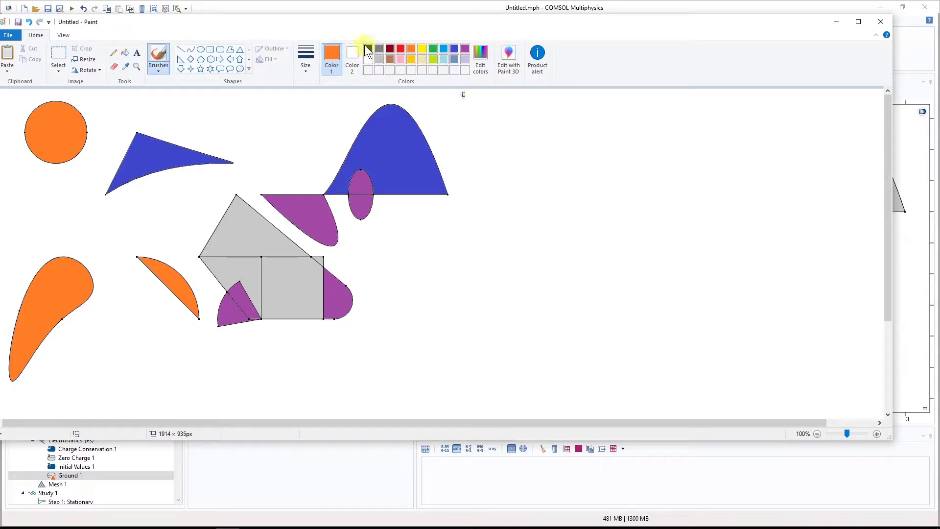
pyautogui.click(368, 49)
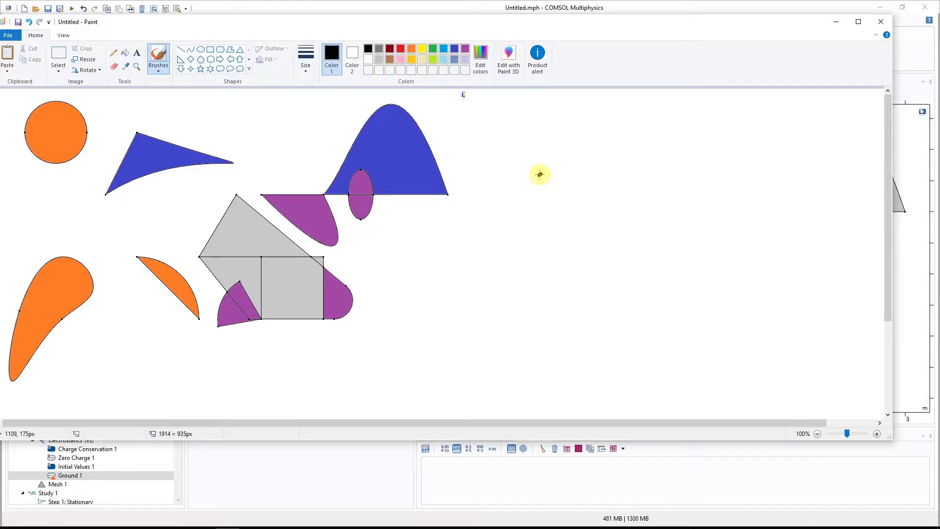
pyautogui.moveTo(510, 160); pyautogui.dragTo(631, 112)
pyautogui.moveTo(540, 175); pyautogui.dragTo(691, 185)
pyautogui.moveTo(540, 176); pyautogui.dragTo(690, 231)
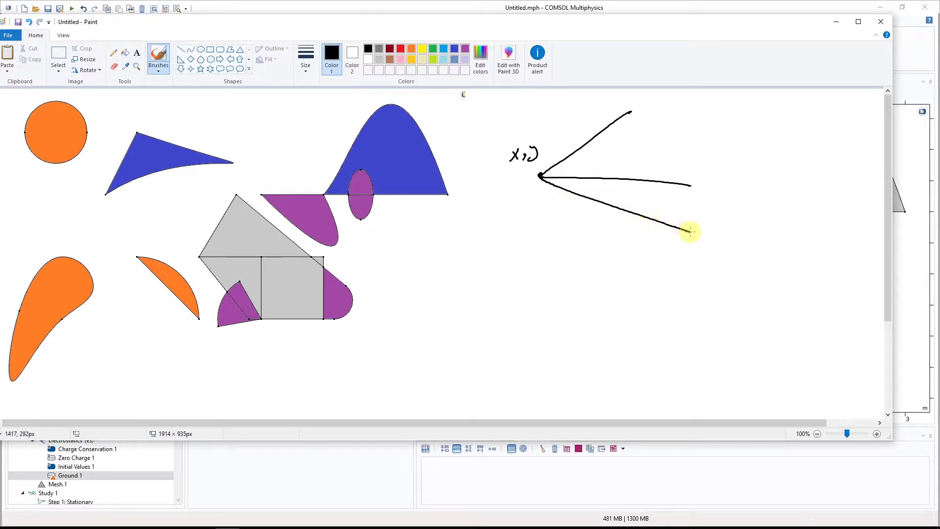
# - Label the endpoints of the three fanned lines x1 y1, x2 y2 and x3 y3 from the uppermost line down
pyautogui.moveTo(637, 94)
pyautogui.mouseDown()
pyautogui.moveTo(650, 105)
pyautogui.moveTo(638, 106)
pyautogui.moveTo(651, 105)
pyautogui.mouseUp()
pyautogui.moveTo(661, 96); pyautogui.dragTo(675, 107)
pyautogui.click(684, 111)
pyautogui.moveTo(689, 165)
pyautogui.mouseDown()
pyautogui.moveTo(698, 178)
pyautogui.moveTo(690, 178)
pyautogui.mouseUp()
pyautogui.moveTo(699, 172); pyautogui.dragTo(732, 179)
pyautogui.click(733, 184)
pyautogui.moveTo(697, 218)
pyautogui.mouseDown()
pyautogui.moveTo(704, 232)
pyautogui.moveTo(696, 231)
pyautogui.mouseUp()
pyautogui.moveTo(707, 223)
pyautogui.mouseDown()
pyautogui.moveTo(710, 234)
pyautogui.moveTo(741, 240)
pyautogui.mouseUp()
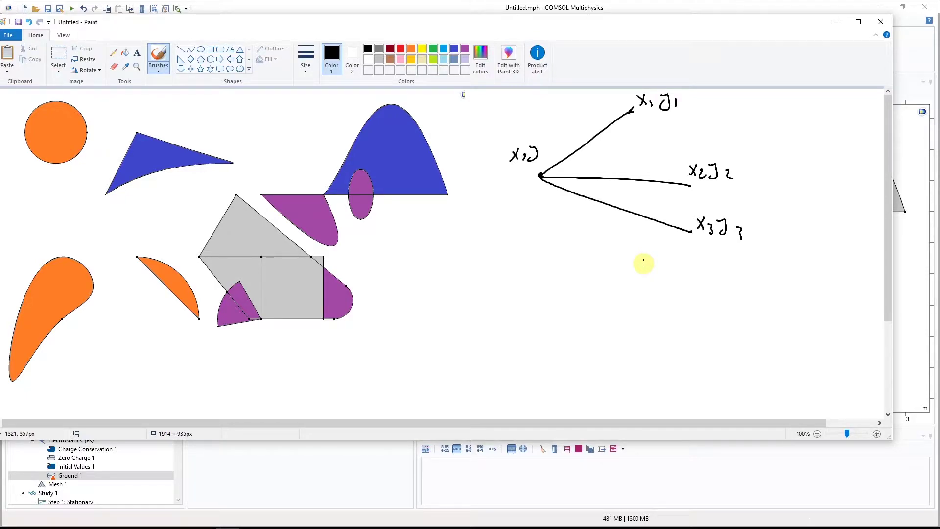
# - Draw a horizontal arrow below the fanned lines, with a minus sign at its tail and a plus sign at its head
pyautogui.moveTo(442, 296)
pyautogui.mouseDown()
pyautogui.moveTo(555, 293)
pyautogui.moveTo(554, 300)
pyautogui.mouseUp()
pyautogui.moveTo(434, 283); pyautogui.dragTo(445, 281)
pyautogui.moveTo(558, 266); pyautogui.dragTo(556, 277)
pyautogui.moveTo(550, 271); pyautogui.dragTo(566, 270)
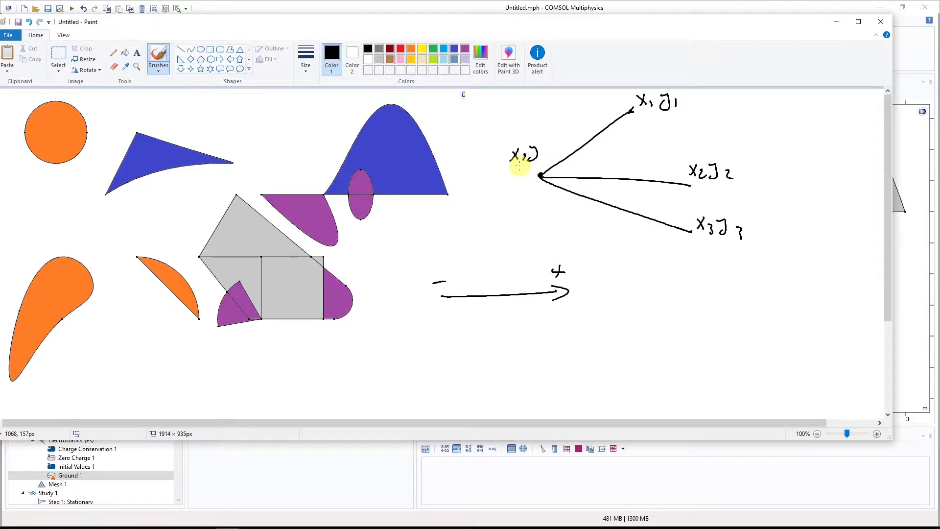
# - Number the fanned lines in red: 1 on the upper, 2 on the lower and 3 on the middle line
pyautogui.click(401, 48)
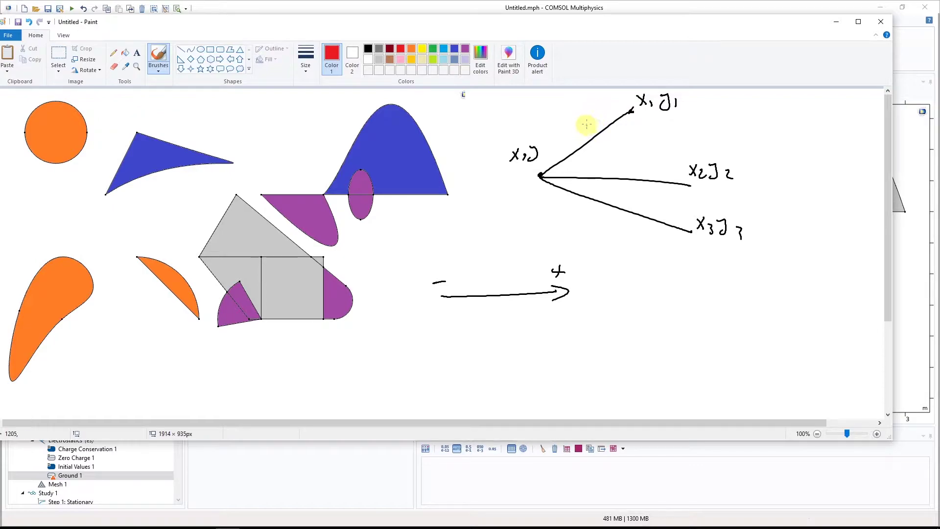
pyautogui.moveTo(574, 119); pyautogui.dragTo(576, 132)
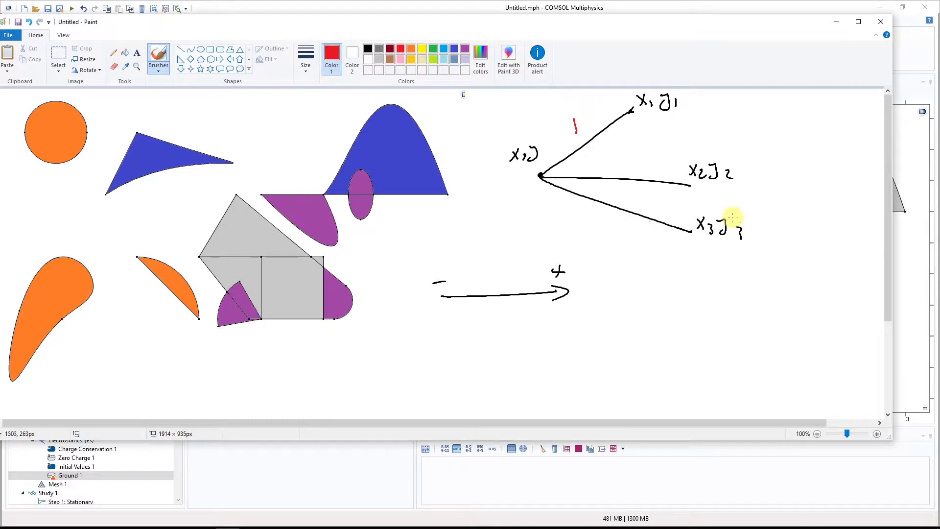
pyautogui.moveTo(642, 206); pyautogui.dragTo(649, 214)
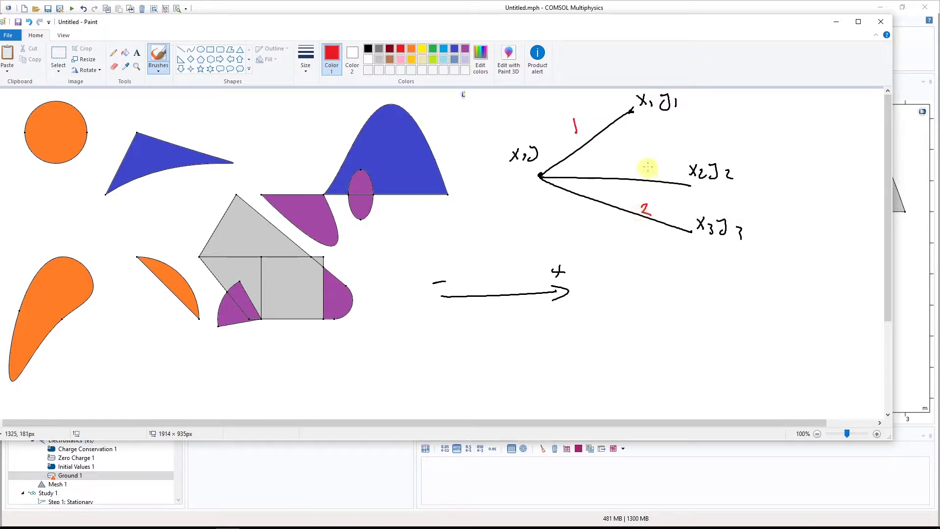
pyautogui.moveTo(636, 161); pyautogui.dragTo(636, 174)
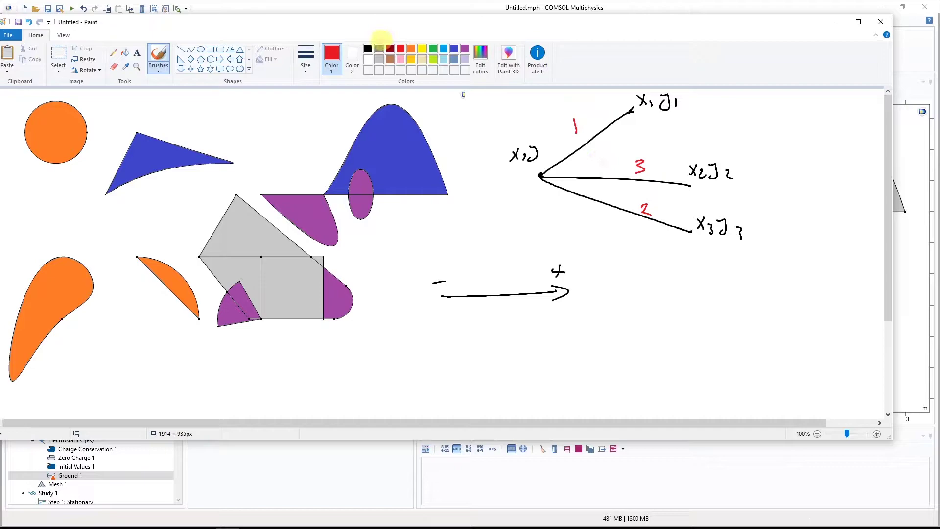
# - Sketch a connected black figure beside the arrow: a horizontal base line, a vertical line and a short line sloping up from its top
pyautogui.click(368, 49)
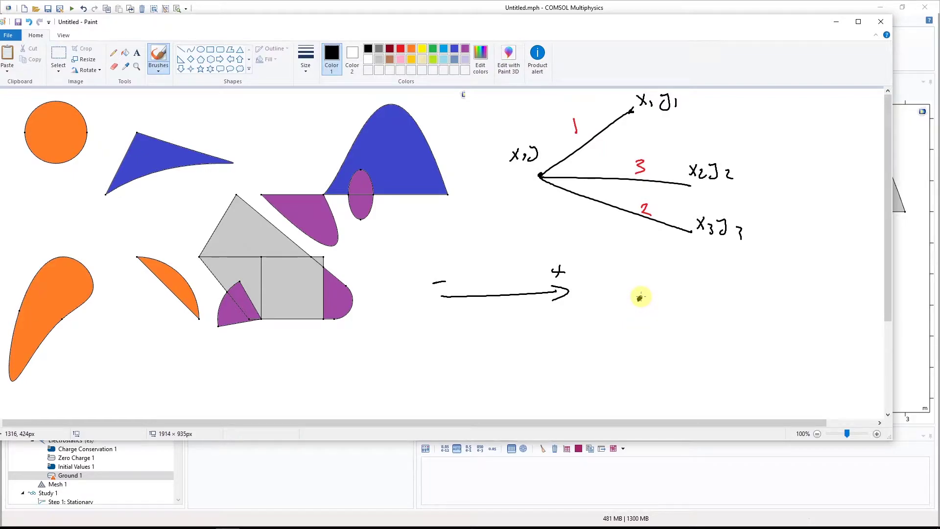
pyautogui.moveTo(639, 364); pyautogui.dragTo(728, 364)
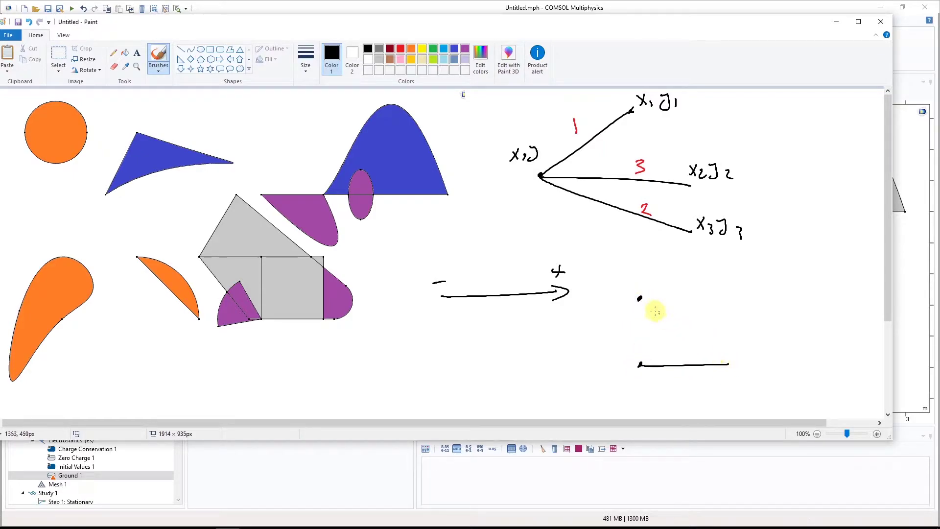
pyautogui.moveTo(640, 300); pyautogui.dragTo(640, 365)
pyautogui.moveTo(644, 304); pyautogui.dragTo(685, 277)
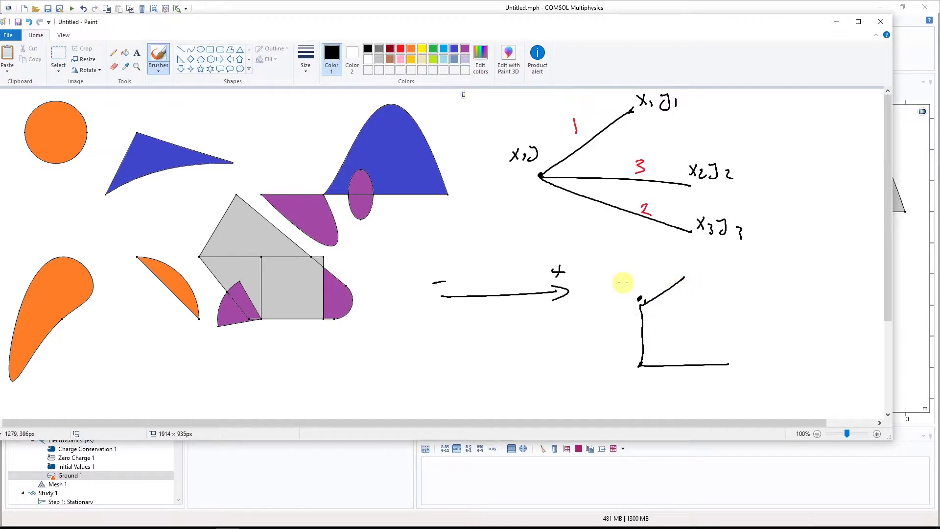
# - Label the connected figure's points: x1 y1 at the upper corner, x2 y2 below it, x3 y3 at the base's end and x4 y4 on the slope
pyautogui.moveTo(636, 300)
pyautogui.mouseDown()
pyautogui.moveTo(602, 292)
pyautogui.moveTo(618, 307)
pyautogui.mouseUp()
pyautogui.moveTo(626, 294); pyautogui.dragTo(627, 305)
pyautogui.moveTo(608, 361); pyautogui.dragTo(614, 372)
pyautogui.moveTo(614, 362); pyautogui.dragTo(607, 372)
pyautogui.moveTo(615, 366); pyautogui.dragTo(640, 380)
pyautogui.click(731, 365)
pyautogui.moveTo(738, 368); pyautogui.dragTo(745, 378)
pyautogui.moveTo(744, 369); pyautogui.dragTo(739, 378)
pyautogui.moveTo(747, 373)
pyautogui.mouseDown()
pyautogui.moveTo(752, 383)
pyautogui.moveTo(762, 376)
pyautogui.mouseUp()
pyautogui.moveTo(766, 367)
pyautogui.mouseDown()
pyautogui.moveTo(760, 384)
pyautogui.moveTo(774, 382)
pyautogui.mouseUp()
pyautogui.moveTo(691, 271); pyautogui.dragTo(698, 282)
pyautogui.moveTo(698, 271)
pyautogui.mouseDown()
pyautogui.moveTo(690, 283)
pyautogui.moveTo(735, 284)
pyautogui.mouseUp()
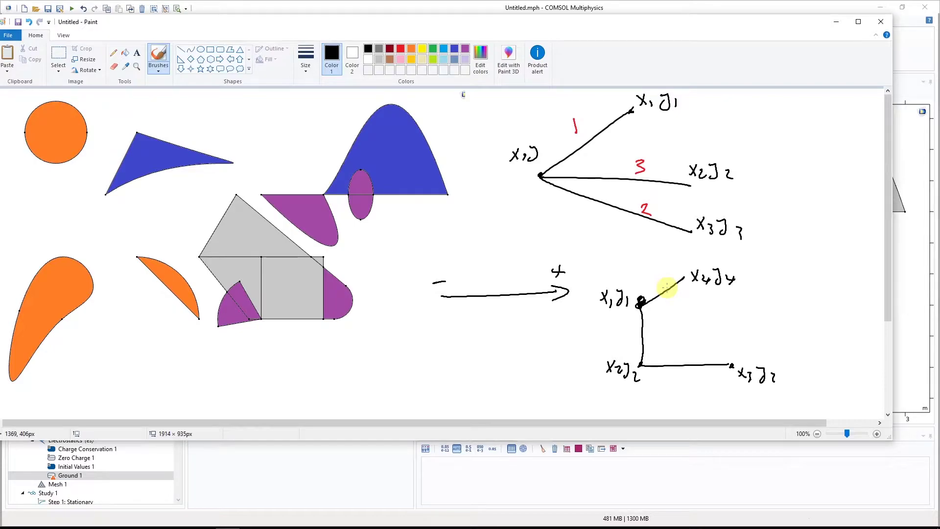
# - Draw a second black arrow below the first, and number the connected lines in red: vertical 1, horizontal 2 and sloping 3
pyautogui.moveTo(445, 405)
pyautogui.mouseDown()
pyautogui.moveTo(549, 402)
pyautogui.moveTo(571, 402)
pyautogui.mouseUp()
pyautogui.moveTo(563, 409); pyautogui.dragTo(561, 390)
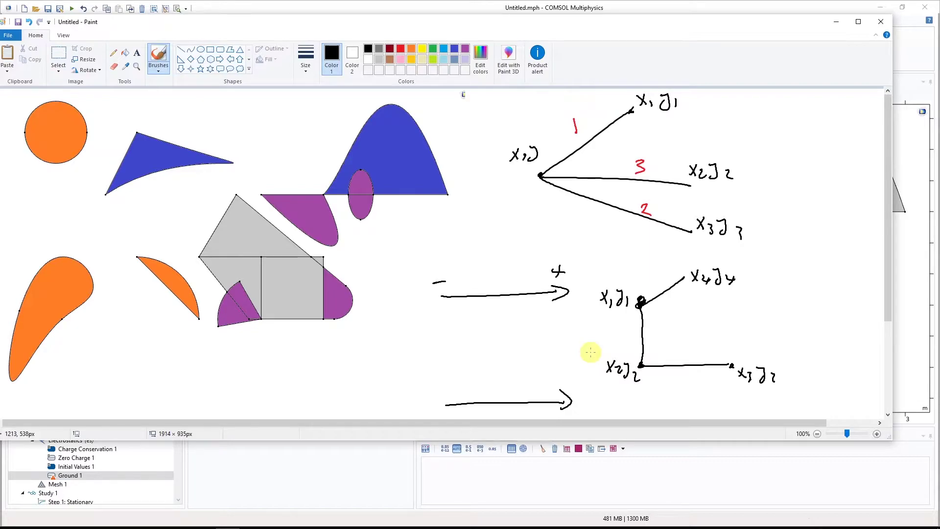
pyautogui.click(400, 48)
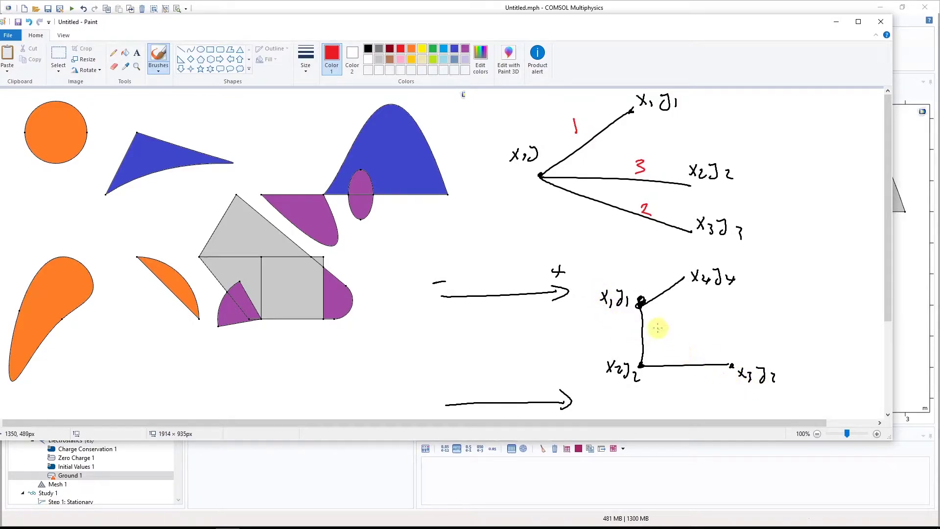
pyautogui.moveTo(649, 326); pyautogui.dragTo(652, 342)
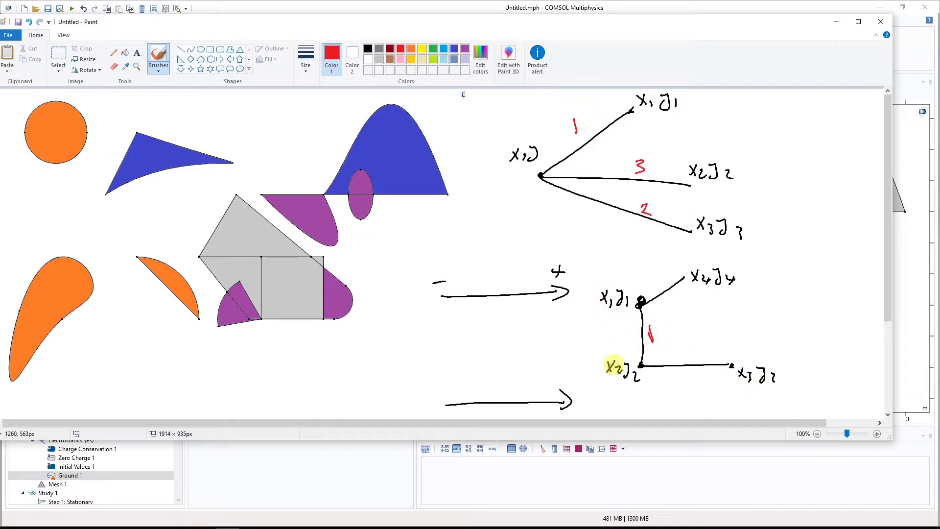
pyautogui.moveTo(677, 349); pyautogui.dragTo(686, 361)
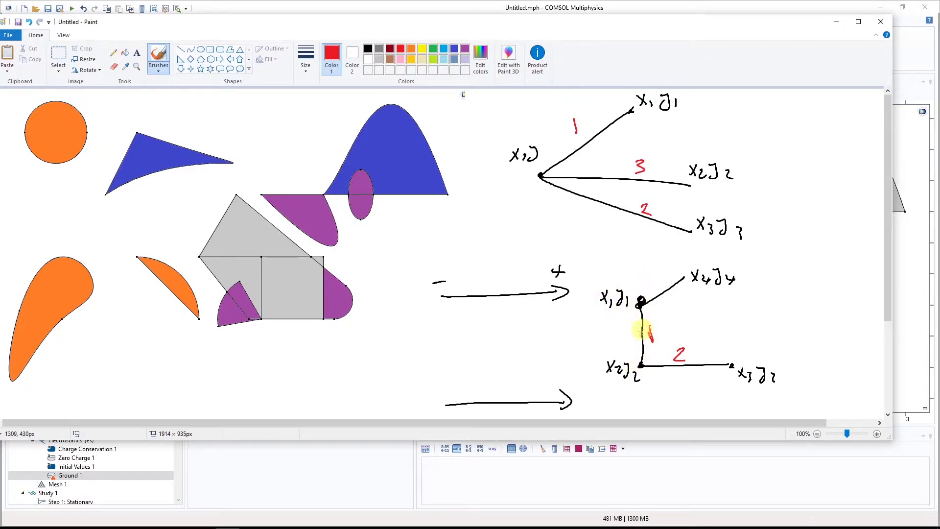
pyautogui.moveTo(640, 300); pyautogui.dragTo(641, 302)
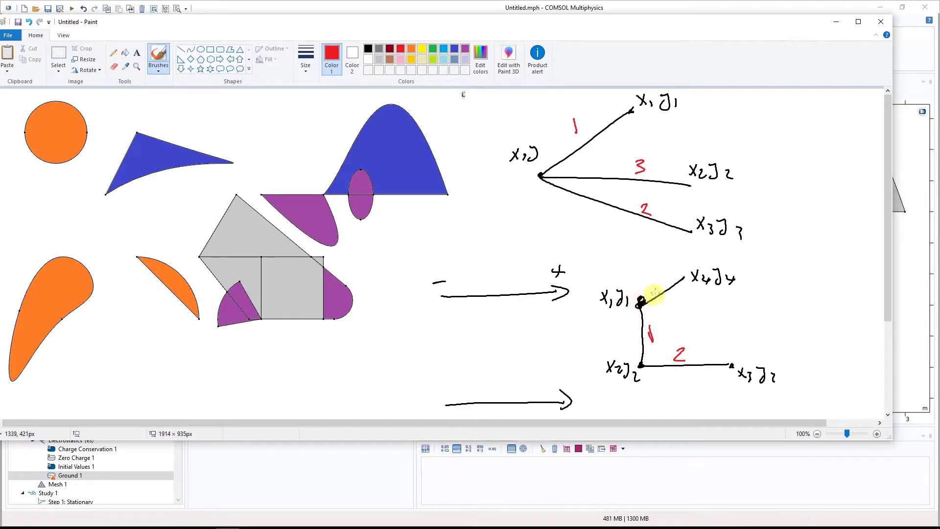
pyautogui.moveTo(660, 270)
pyautogui.mouseDown()
pyautogui.moveTo(670, 277)
pyautogui.moveTo(661, 283)
pyautogui.mouseUp()
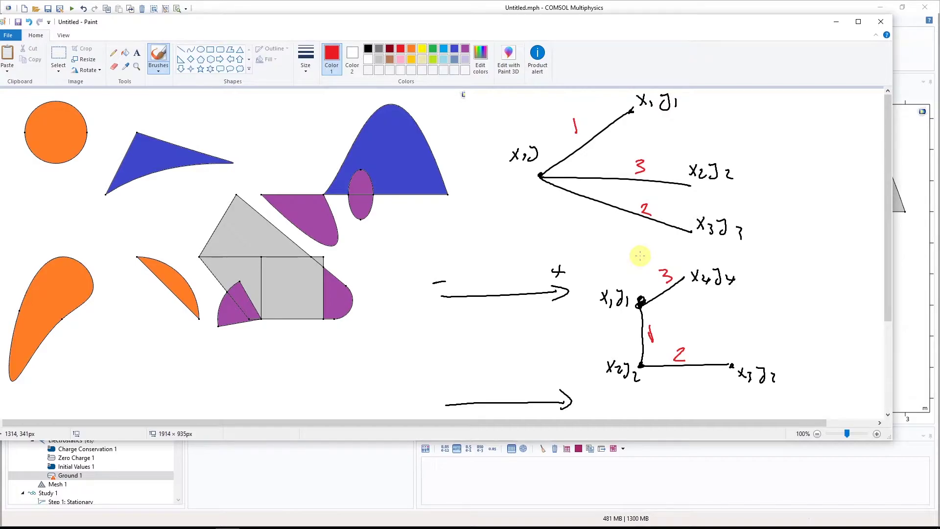
# - Switch to COMSOL and add the upper curved triangle's straight side and the circular segment's chord, boundaries 1 and 2, to Ground 1
pyautogui.click(765, 11)
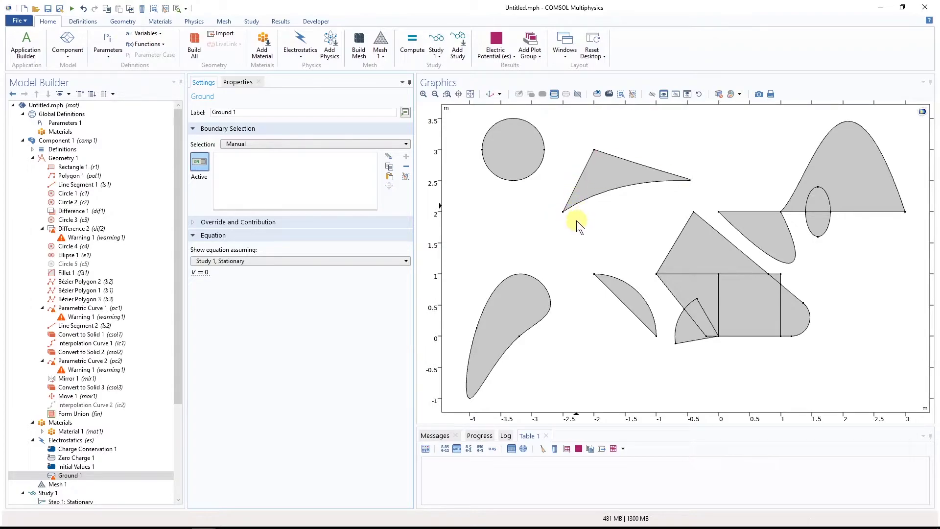
pyautogui.click(577, 188)
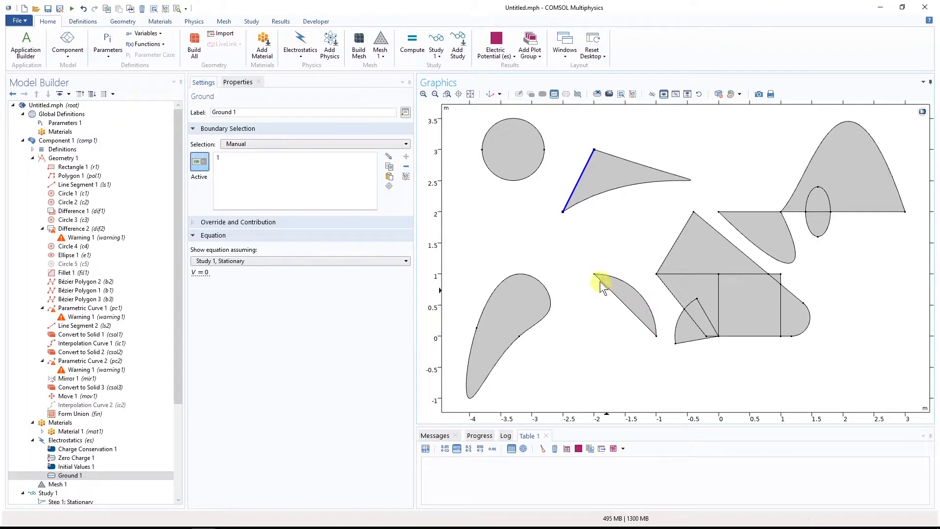
pyautogui.click(621, 301)
# - Add the three edges meeting at the polygon's corner at (-1, 1), boundaries 3 to 5, to the Ground 1 selection
pyautogui.click(447, 94)
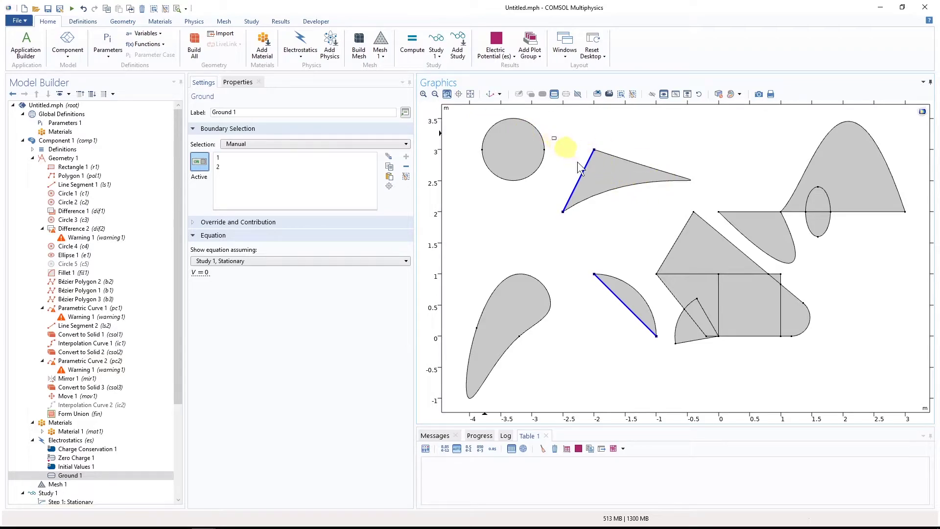
pyautogui.moveTo(578, 161); pyautogui.dragTo(930, 404)
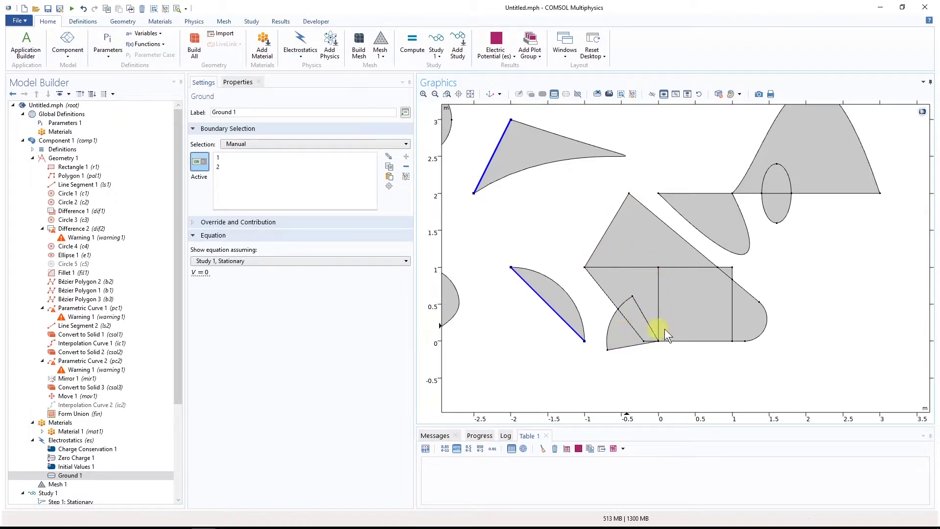
pyautogui.click(604, 233)
pyautogui.click(604, 233)
pyautogui.click(436, 95)
pyautogui.click(447, 94)
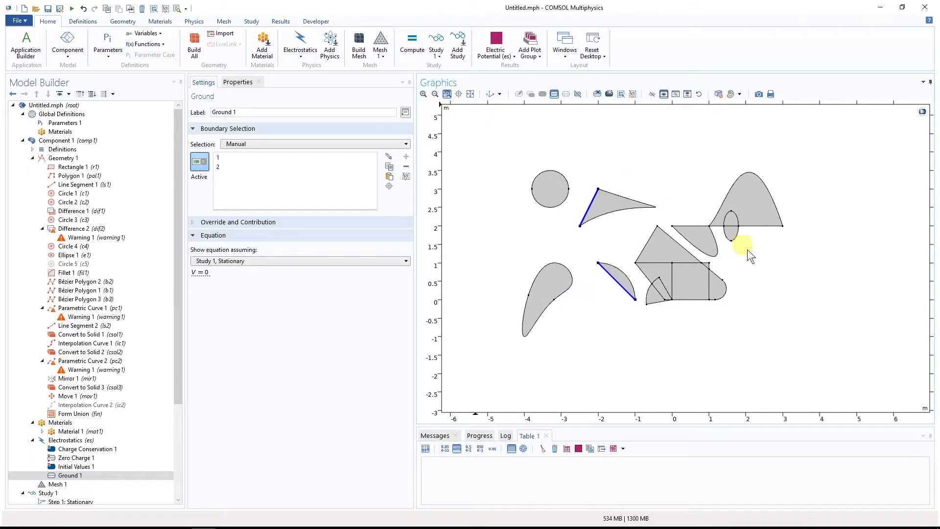
pyautogui.moveTo(619, 185); pyautogui.dragTo(714, 339)
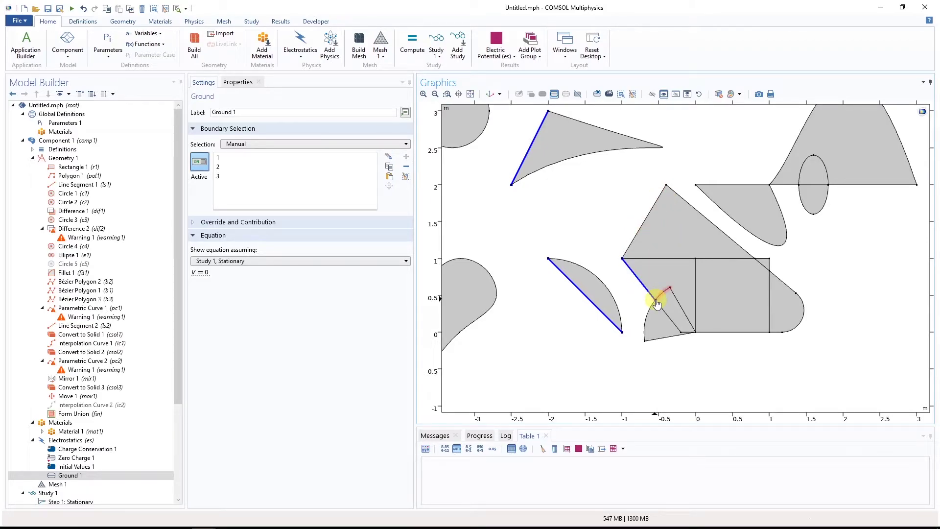
pyautogui.click(649, 214)
pyautogui.click(678, 263)
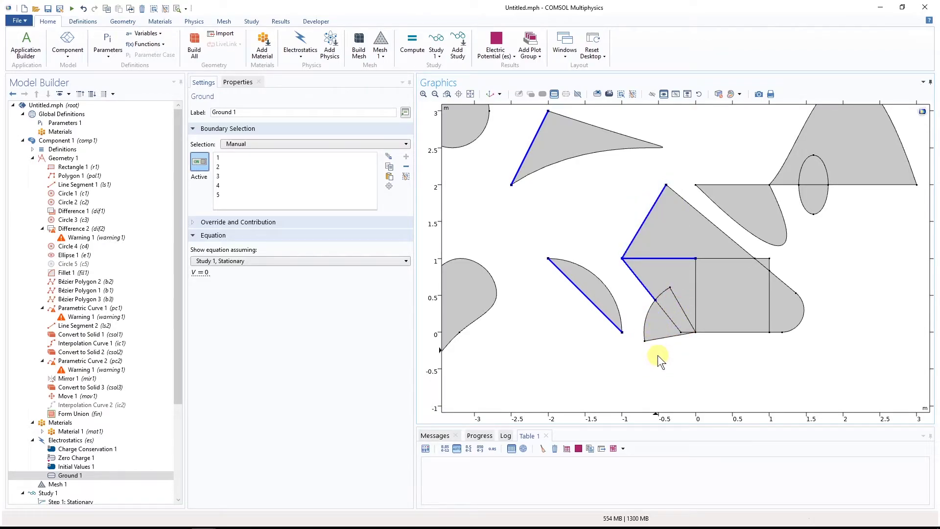
# - Add boundaries 6 to 9: the sector's two straight sides, the rest of the polygon's lower-left edge and its long upper slope
pyautogui.click(658, 337)
pyautogui.click(671, 322)
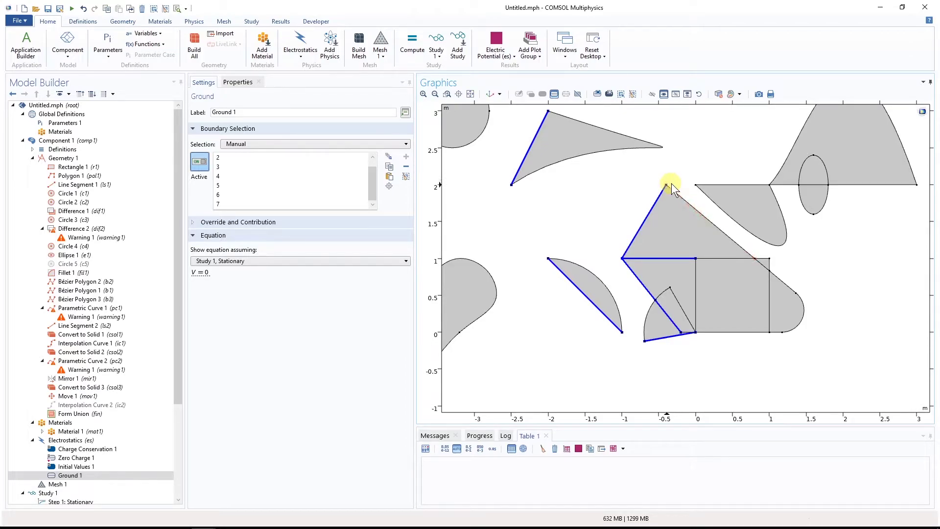
pyautogui.click(706, 218)
pyautogui.click(673, 296)
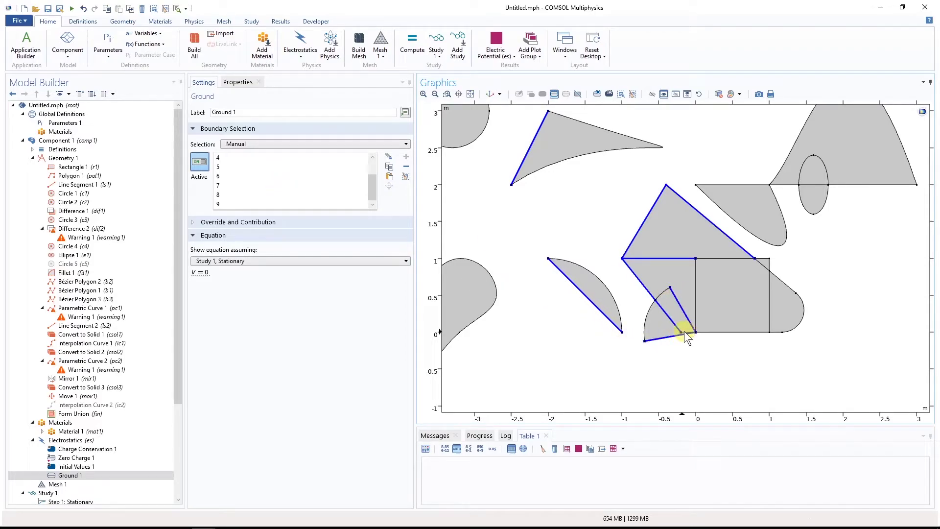
# - Add the short horizontal edge at y = 0 between the sector's straight sides, boundary 10, to the Ground 1 selection
pyautogui.click(458, 93)
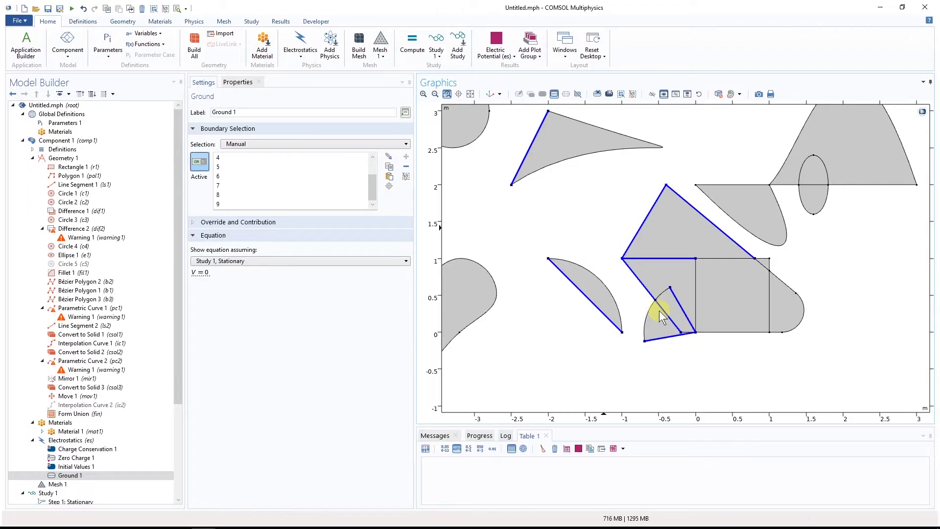
pyautogui.moveTo(657, 315); pyautogui.dragTo(764, 372)
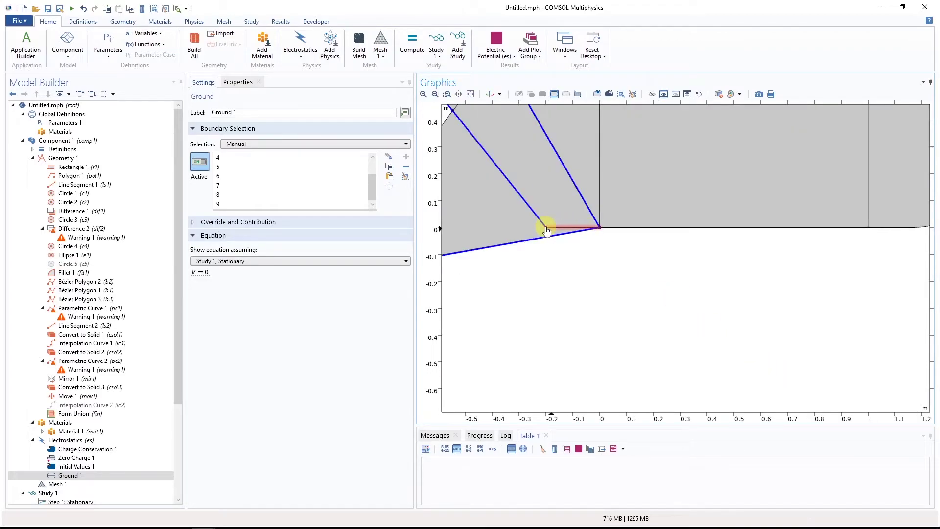
pyautogui.click(560, 228)
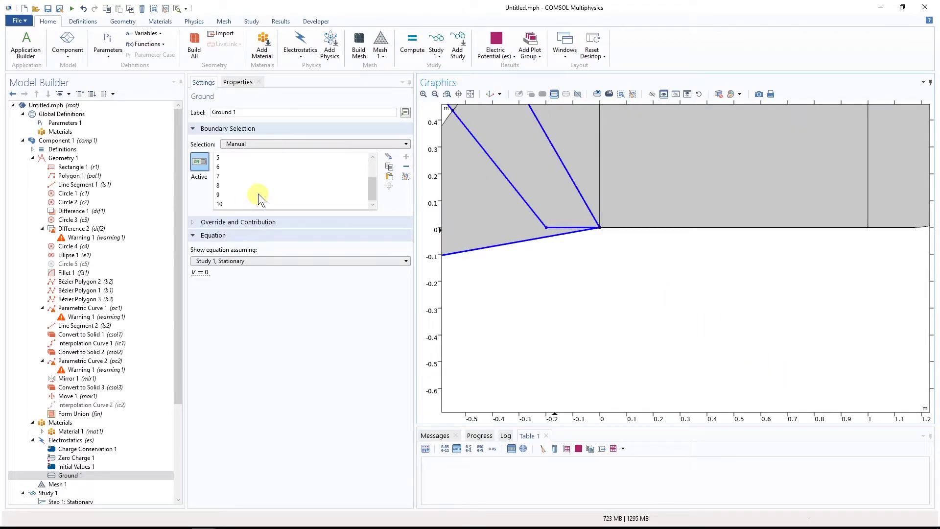
# - Add the square's vertical side at x = 0, its base and the long part of its top edge, boundaries 11 to 13
pyautogui.click(440, 97)
pyautogui.click(439, 97)
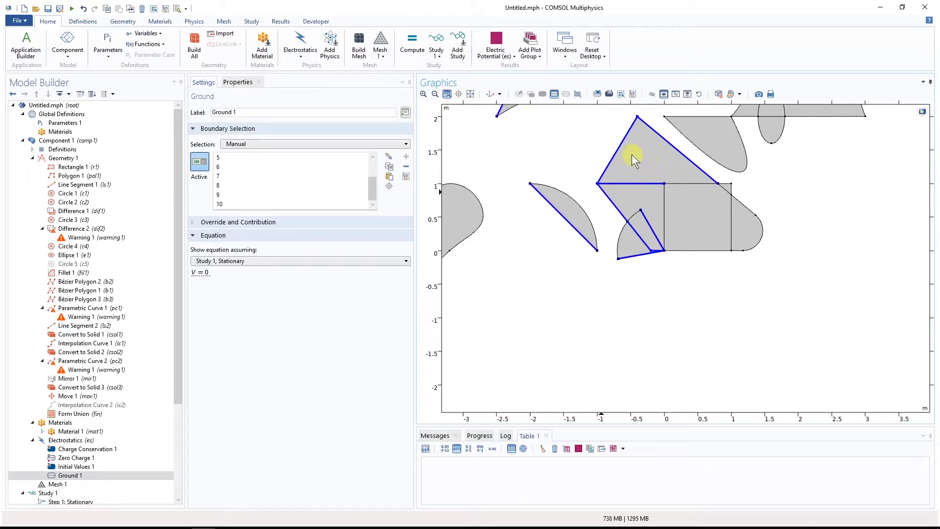
pyautogui.moveTo(608, 133); pyautogui.dragTo(828, 289)
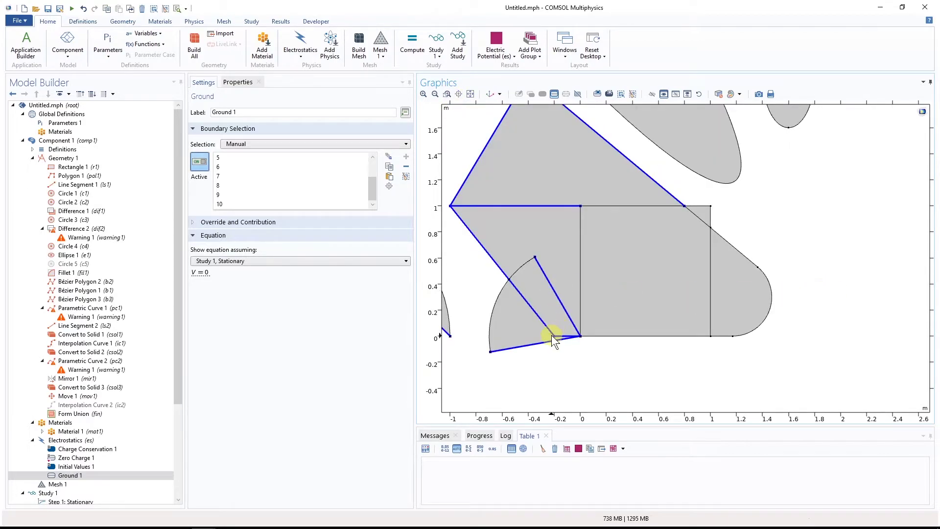
pyautogui.click(581, 339)
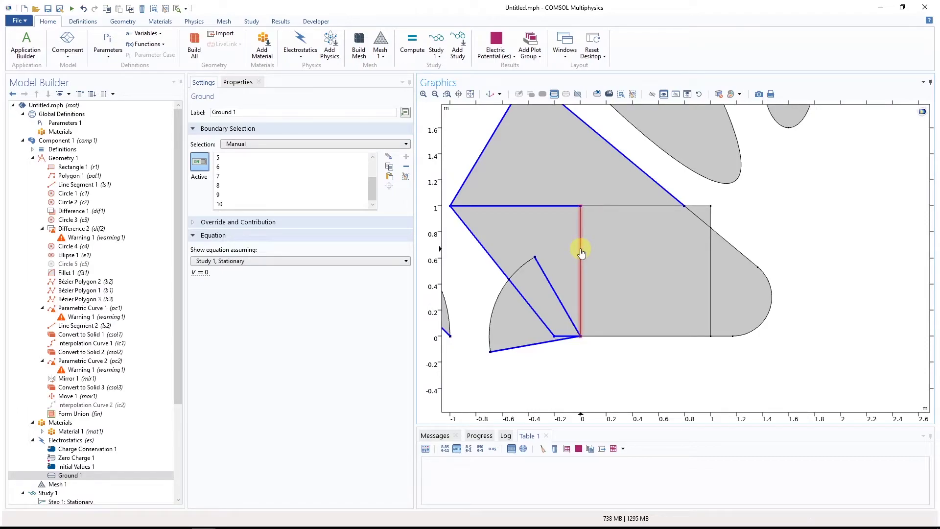
pyautogui.scroll(-1, 373, 189)
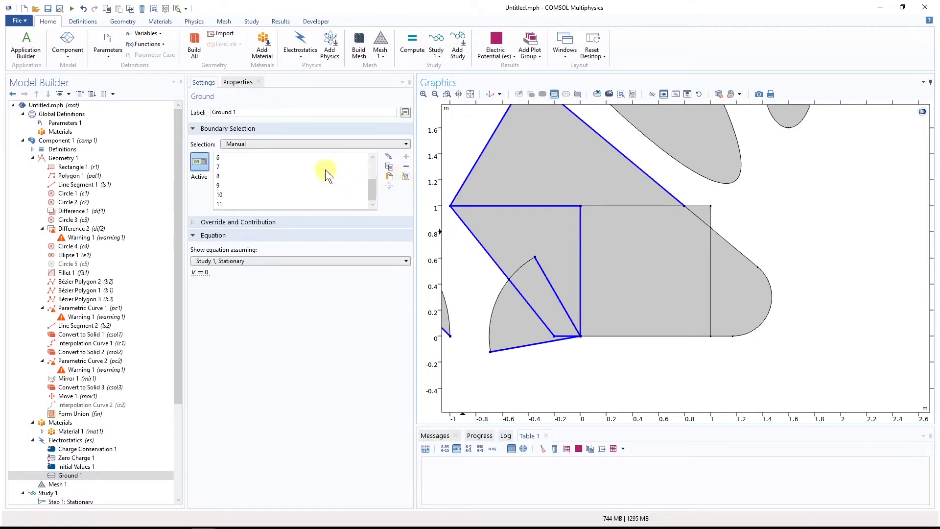
pyautogui.click(629, 336)
pyautogui.click(574, 207)
pyautogui.click(619, 206)
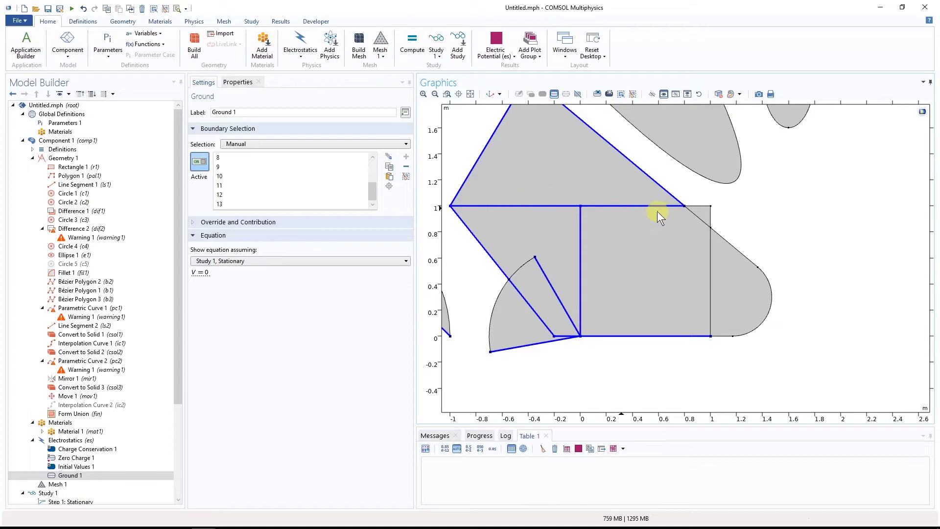
# - Add boundaries 14 to 18: the purple-marked leaf shape's straight top and the remaining lines around the square's right side, including the short base extension
pyautogui.click(435, 94)
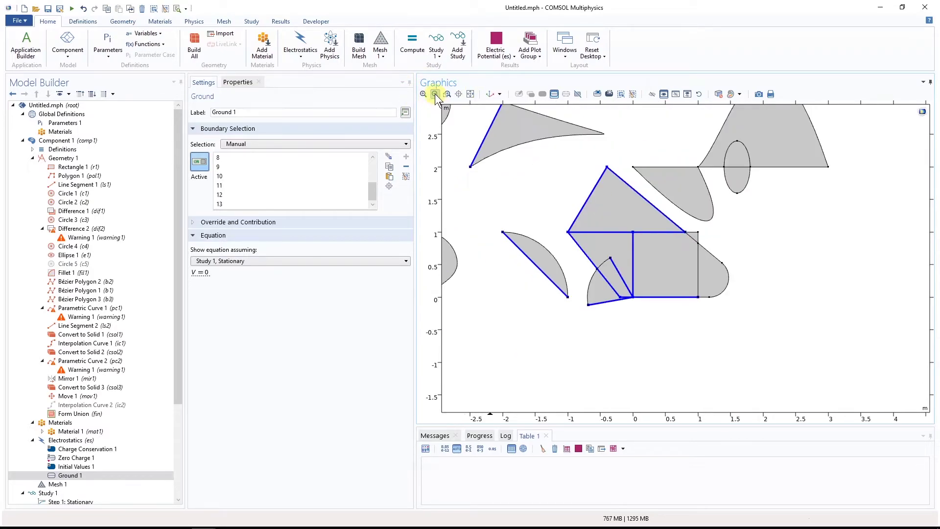
pyautogui.click(658, 169)
pyautogui.moveTo(662, 143); pyautogui.dragTo(792, 329)
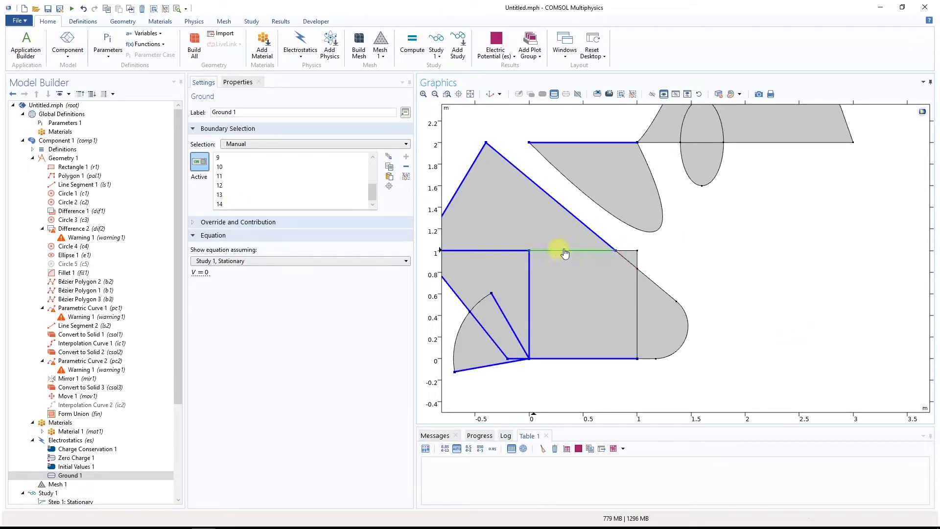
pyautogui.click(632, 268)
pyautogui.click(631, 251)
pyautogui.click(636, 325)
pyautogui.click(647, 358)
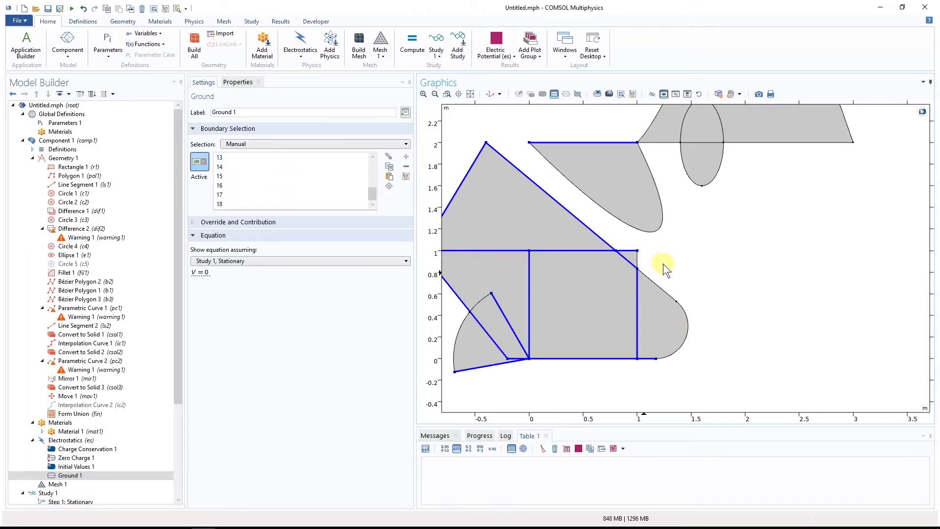
# - Add boundaries 19 to 23: the square's short upper-right vertical, the slope to the rounded corner and the arch's three base segments
pyautogui.click(639, 270)
pyautogui.click(643, 283)
pyautogui.scroll(-1, 306, 177)
pyautogui.click(671, 143)
pyautogui.click(709, 142)
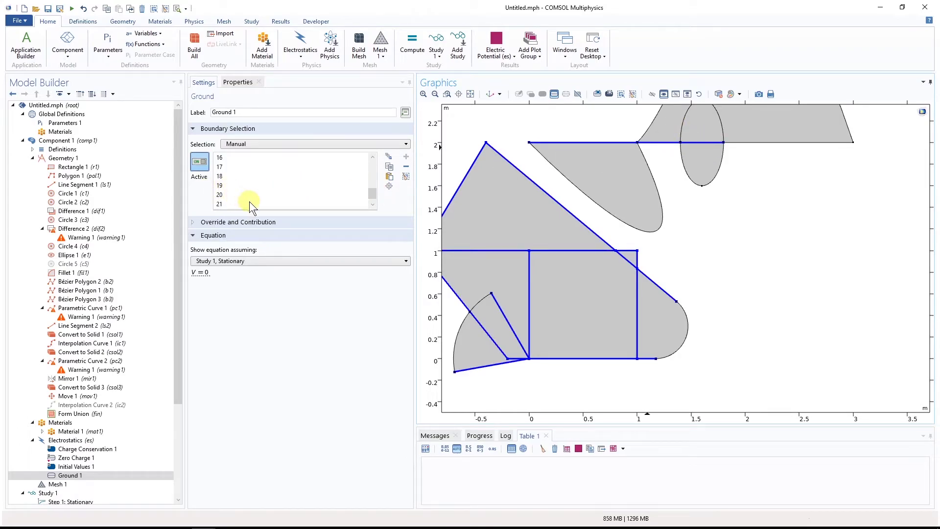
pyautogui.click(745, 142)
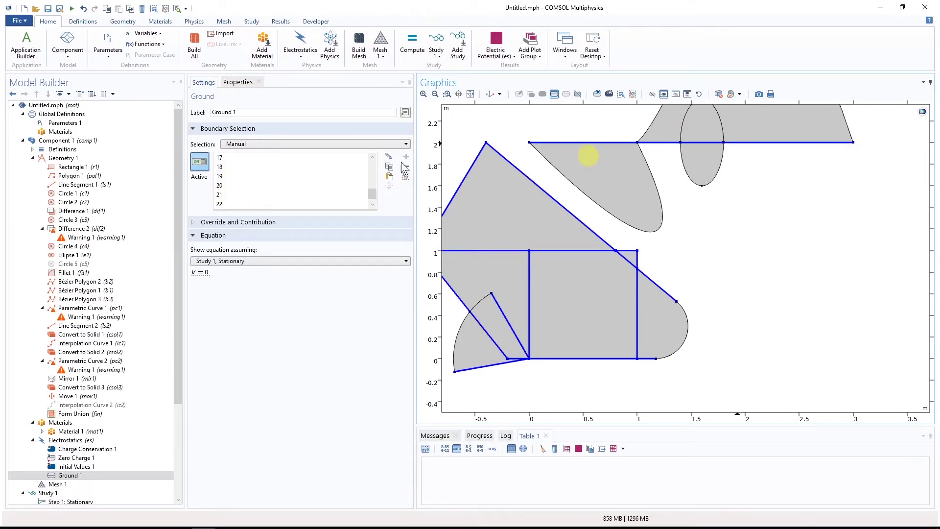
# - Add boundaries 24 to 27: the sector's two arcs, the rounded corner's arc and the curved edge of the shape hanging below y = 2
pyautogui.click(435, 93)
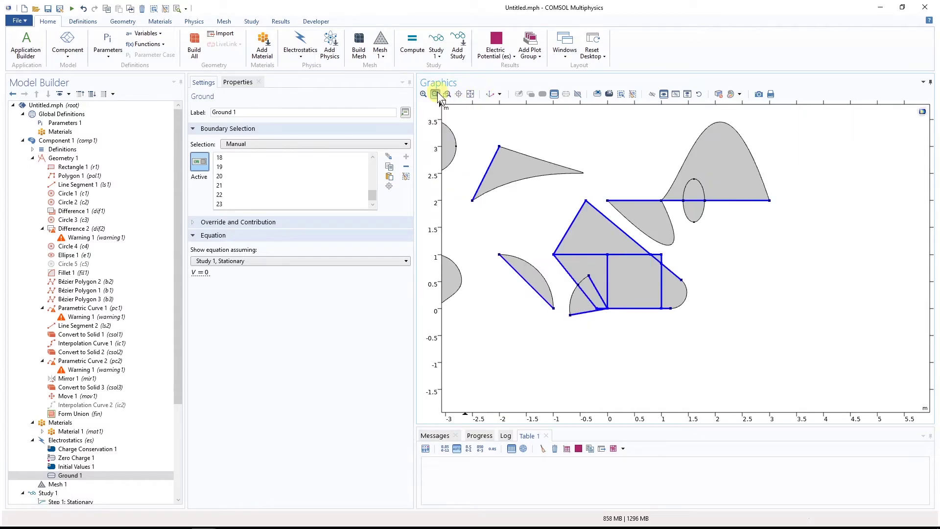
pyautogui.click(435, 94)
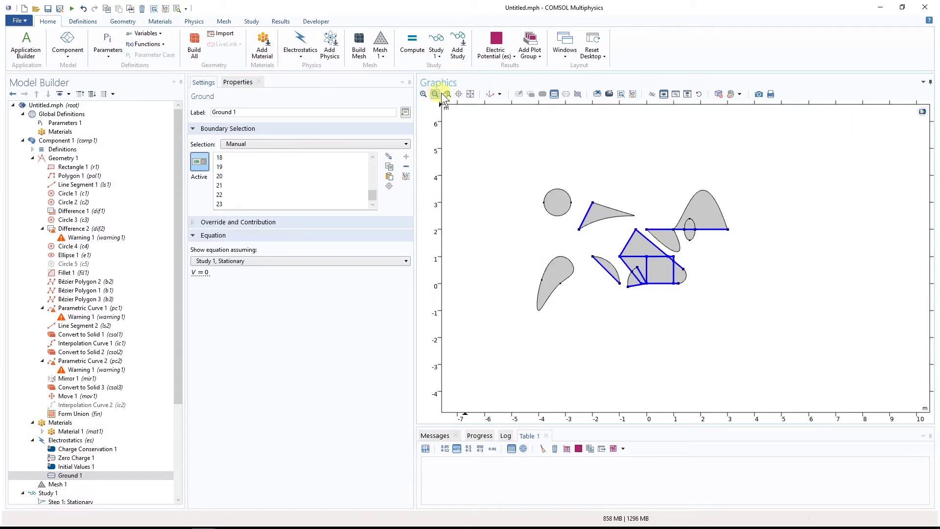
pyautogui.click(472, 94)
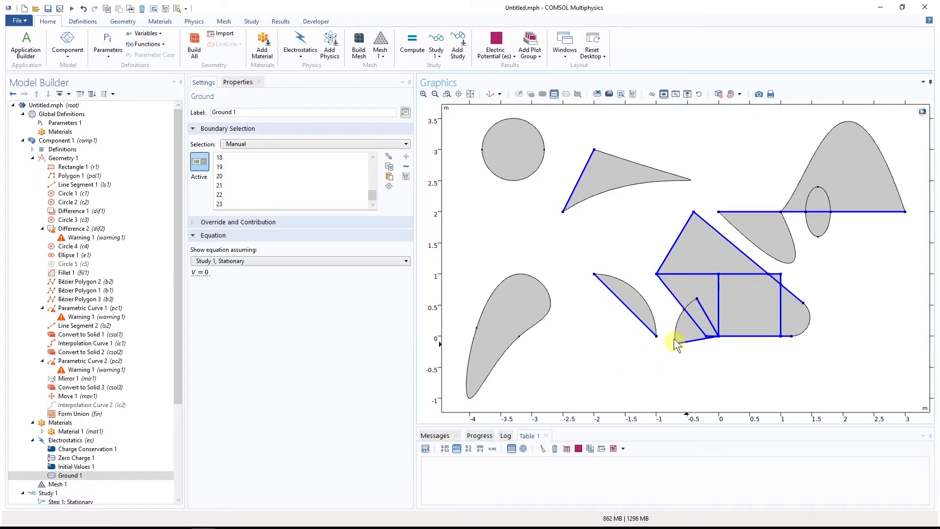
pyautogui.click(707, 300)
pyautogui.click(675, 337)
pyautogui.click(765, 257)
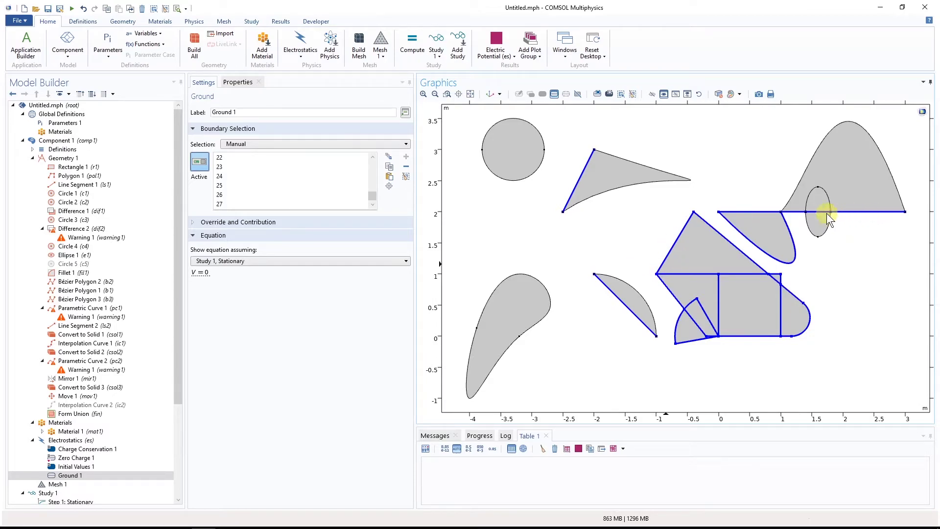
# - Add the four arcs of the small ellipse crossing the arch's base, boundaries 28 to 31, to the Ground 1 selection
pyautogui.click(446, 95)
pyautogui.moveTo(788, 163); pyautogui.dragTo(872, 267)
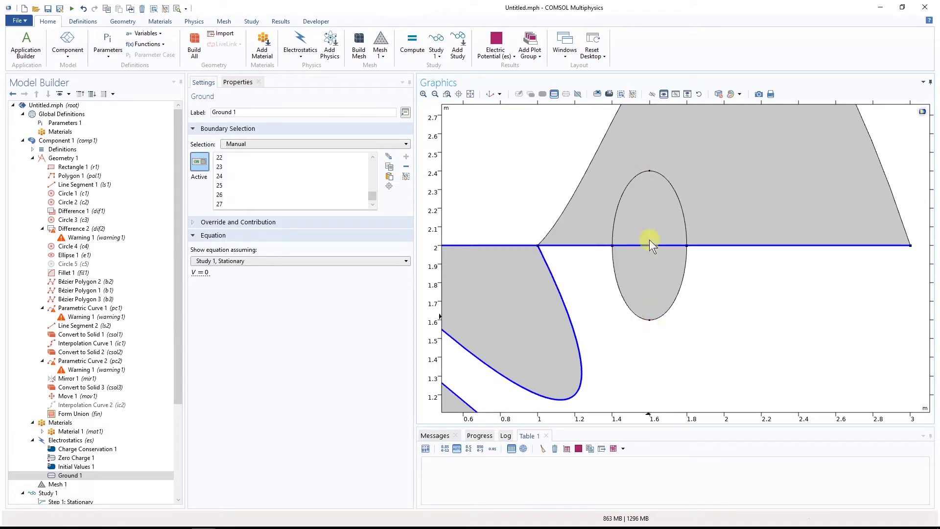
pyautogui.click(631, 310)
pyautogui.click(616, 211)
pyautogui.scroll(-1, 301, 187)
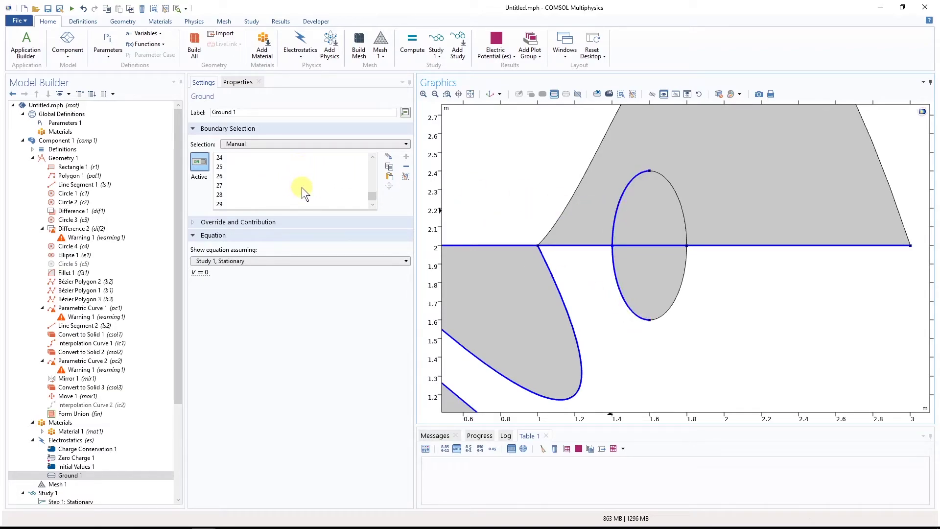
pyautogui.click(650, 322)
pyautogui.click(663, 317)
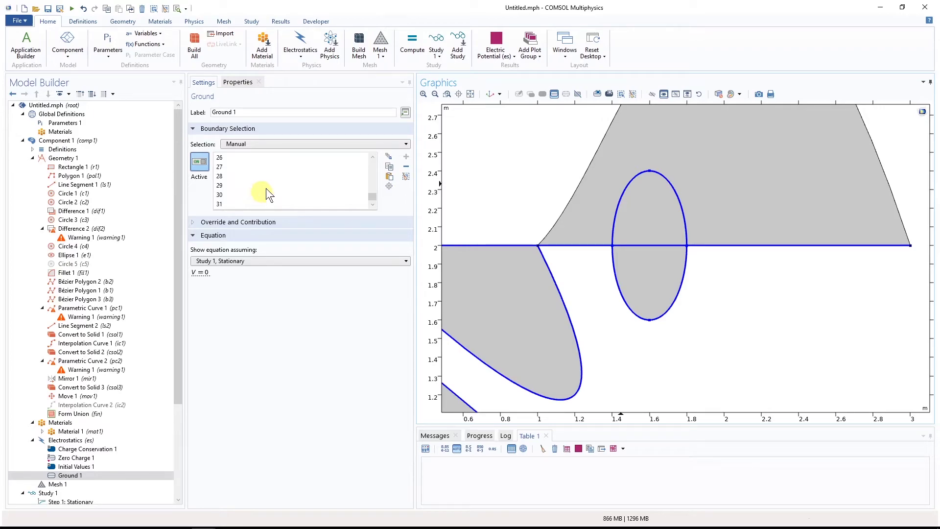
# - Add the upper triangle's curved boundary and the large arch's curve, boundaries 32 and 33, to the Ground 1 selection
pyautogui.click(436, 95)
pyautogui.click(436, 94)
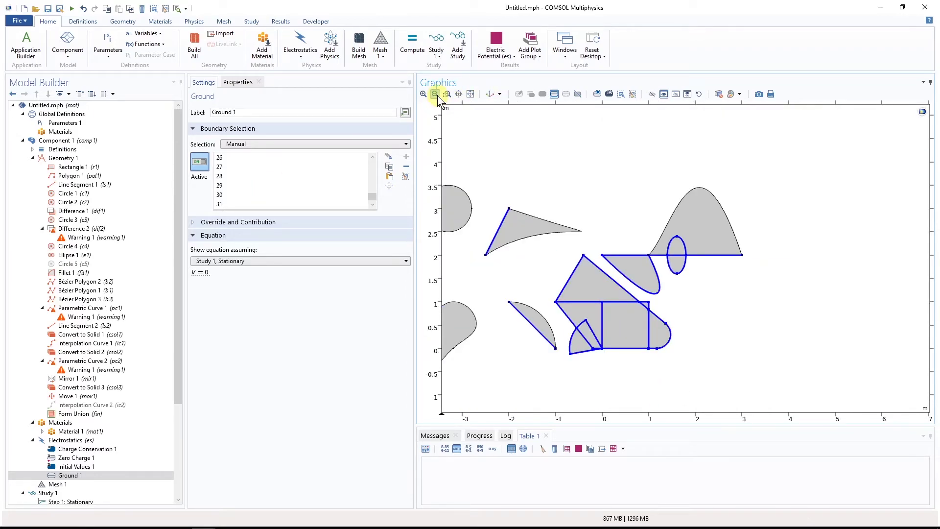
pyautogui.click(470, 94)
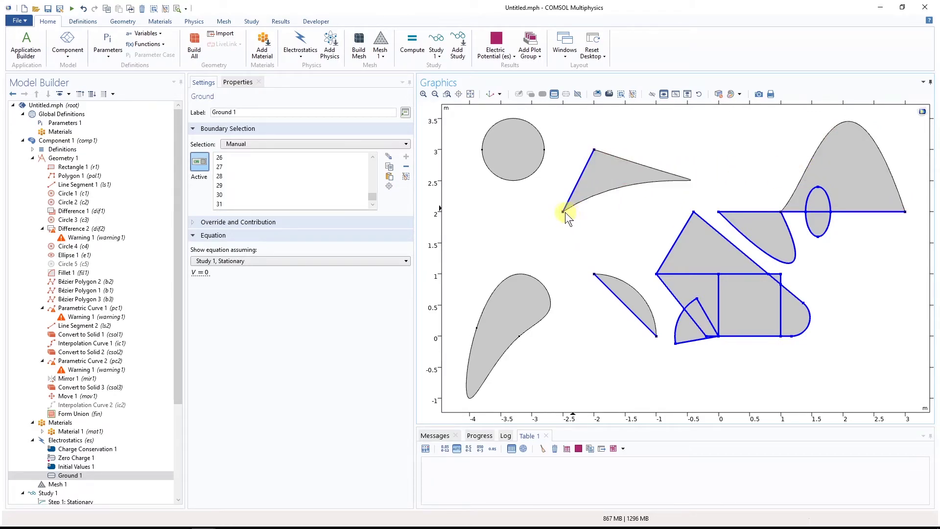
pyautogui.click(595, 196)
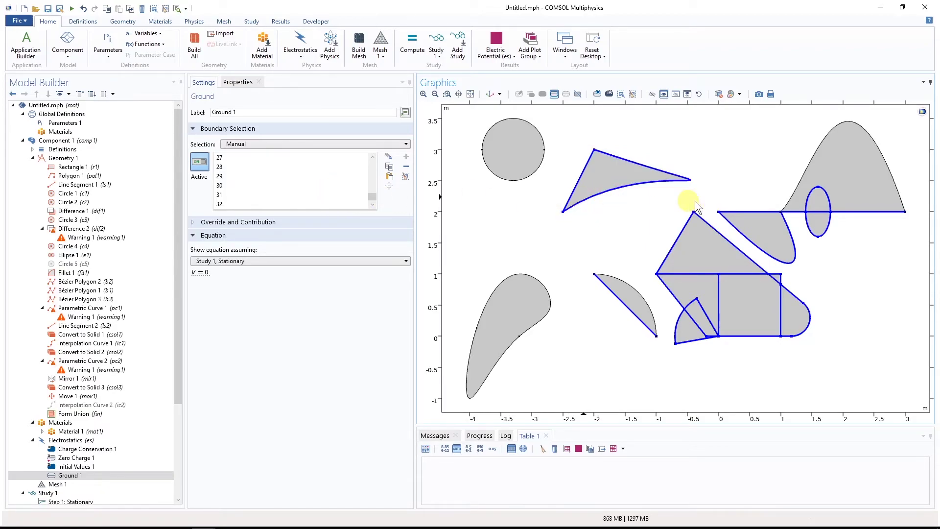
pyautogui.click(798, 182)
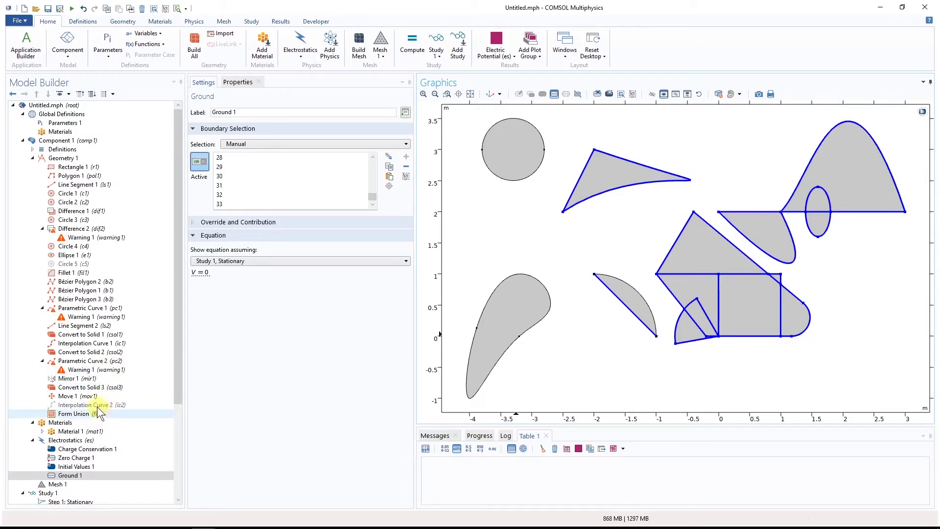
# - Build the geometry sequence in stages up to Convert to Solid 1, Interpolation Curve 1 and Convert to Solid 2 to examine the teardrop shape's origin
pyautogui.click(108, 343)
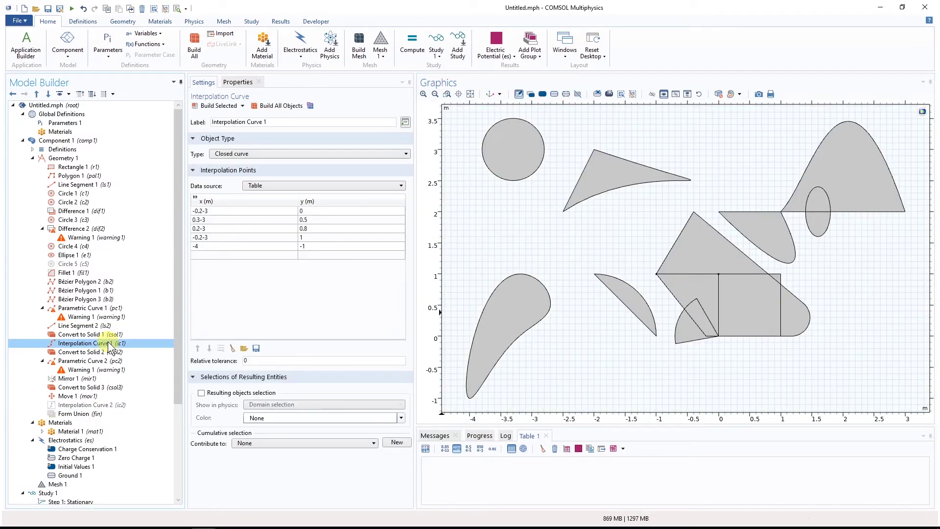
pyautogui.click(102, 335)
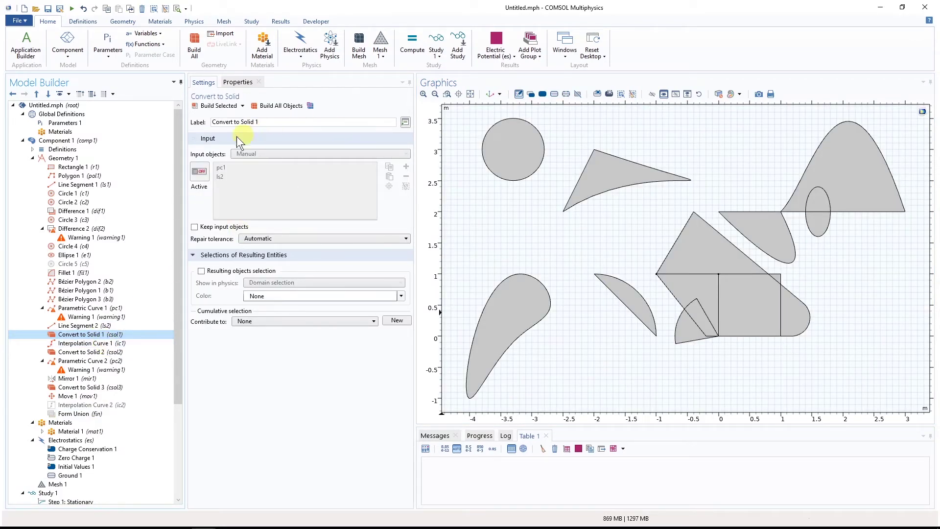
pyautogui.click(219, 108)
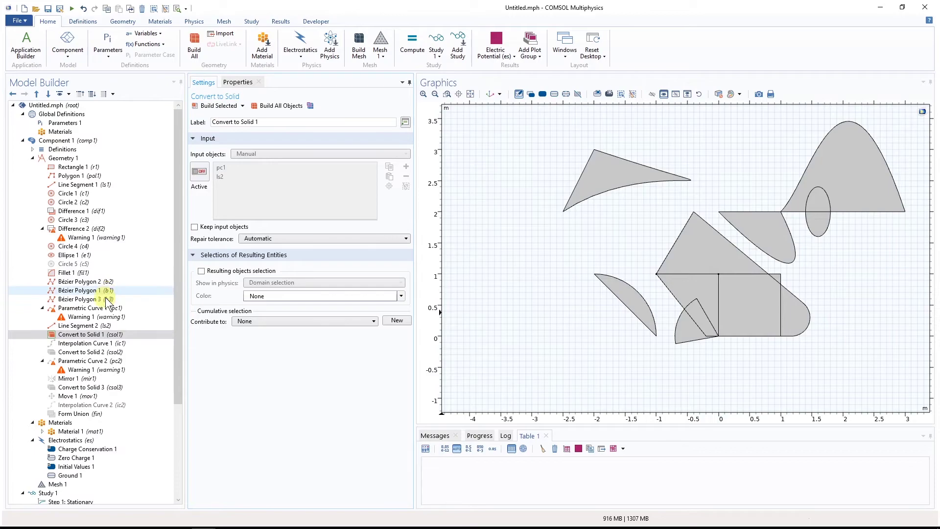
pyautogui.click(102, 344)
pyautogui.click(218, 106)
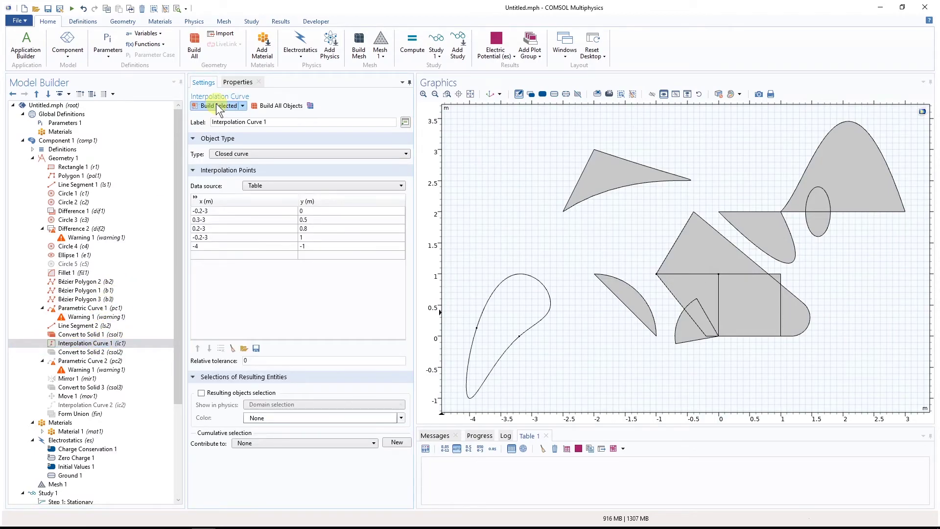
pyautogui.click(83, 352)
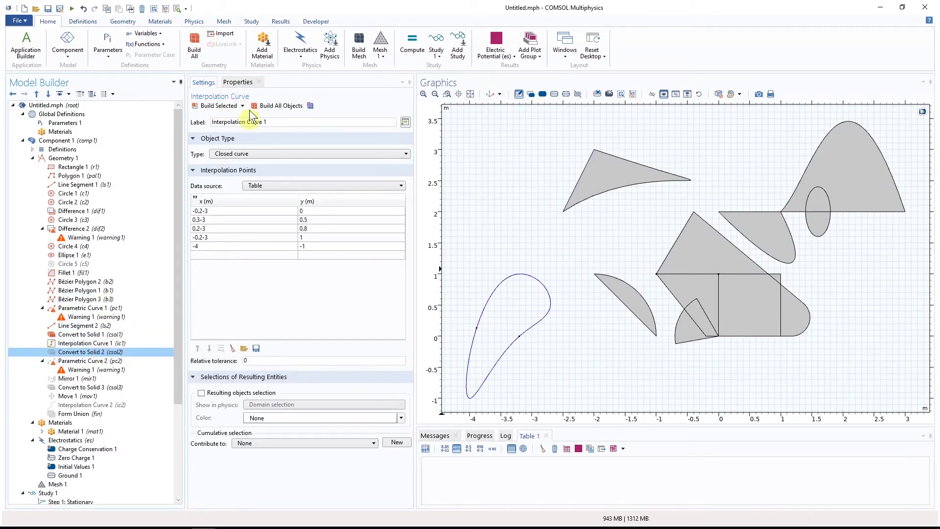
pyautogui.click(221, 106)
# - Review the settings of Interpolation Curve 1 and Convert to Solid 2, and build the sequence up to the disabled Interpolation Curve 2
pyautogui.click(112, 343)
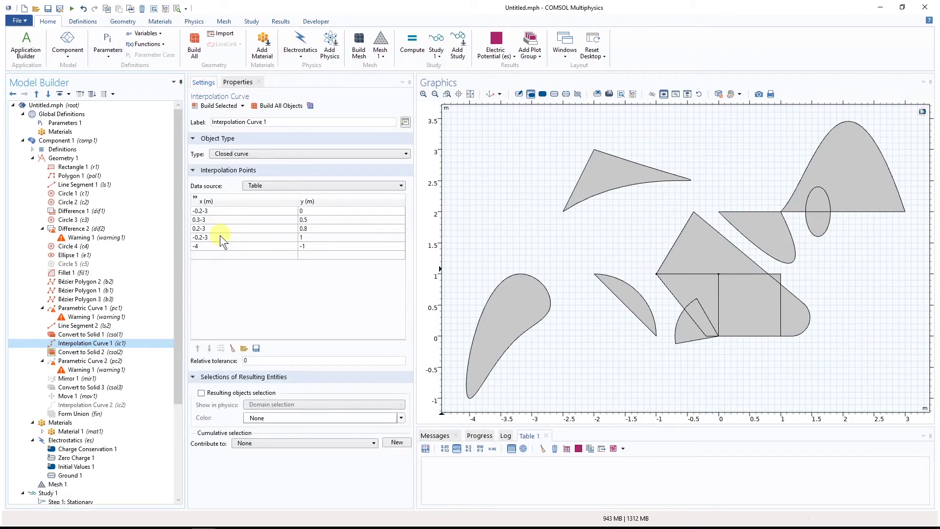
pyautogui.click(85, 353)
pyautogui.click(97, 405)
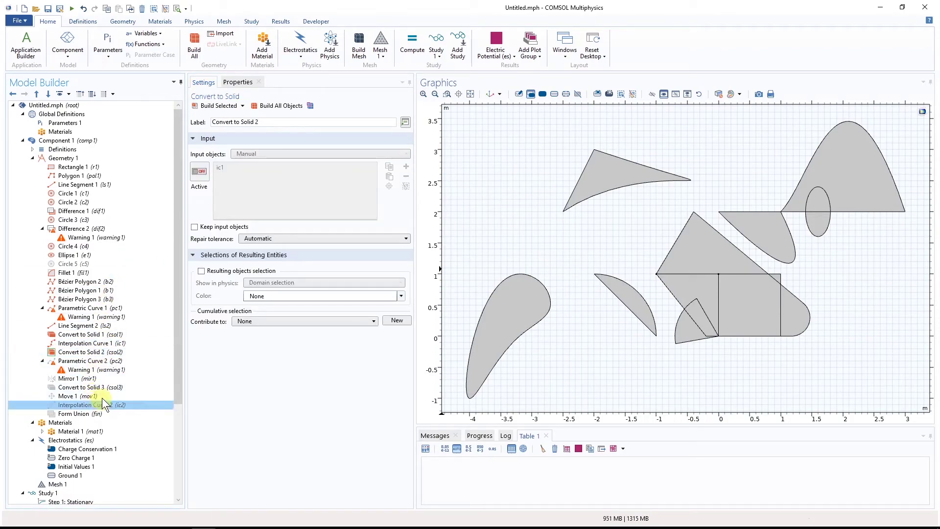
pyautogui.click(222, 106)
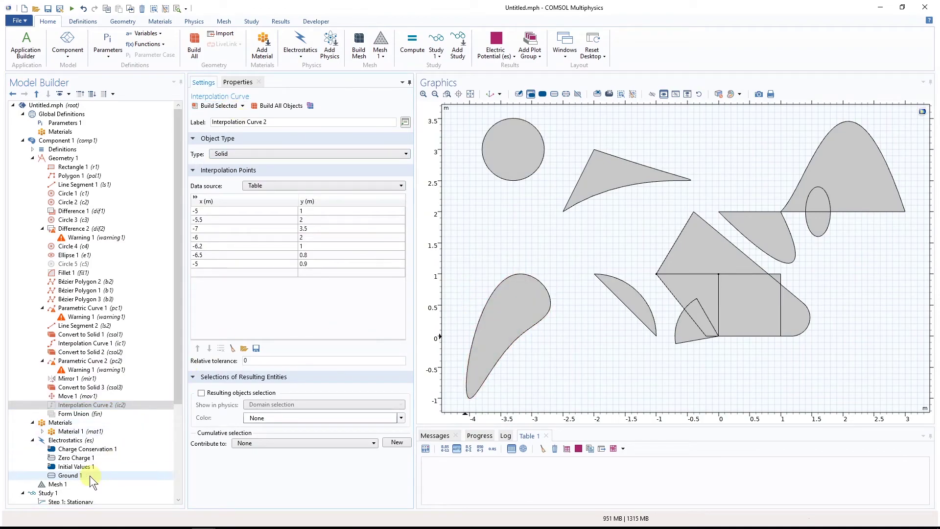
# - Add the teardrop shape's lower and upper curves, boundaries 34 and 35, to the Ground 1 selection
pyautogui.click(74, 475)
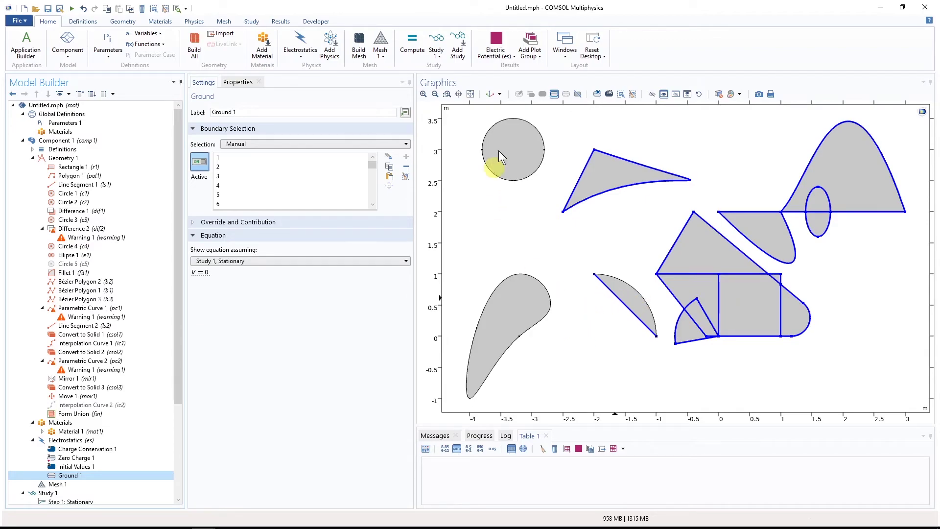
pyautogui.click(447, 95)
pyautogui.moveTo(453, 124); pyautogui.dragTo(483, 393)
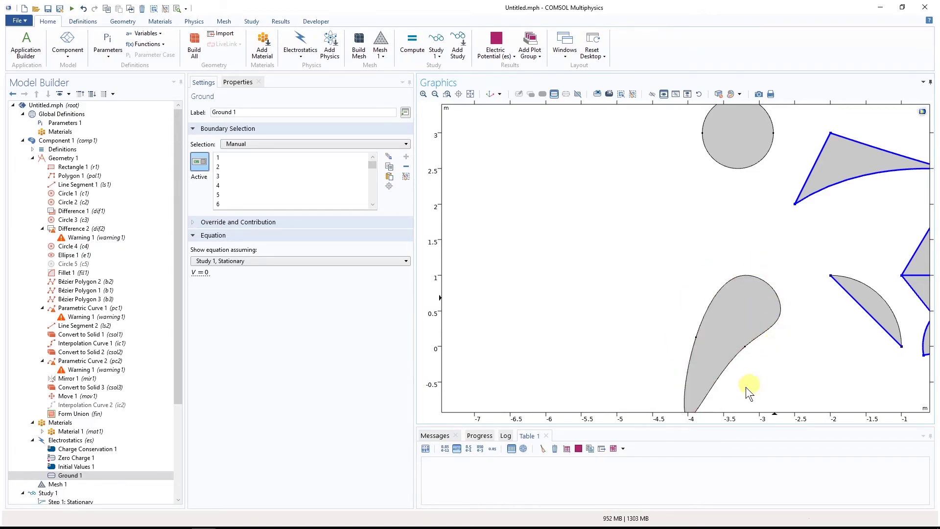
pyautogui.click(435, 93)
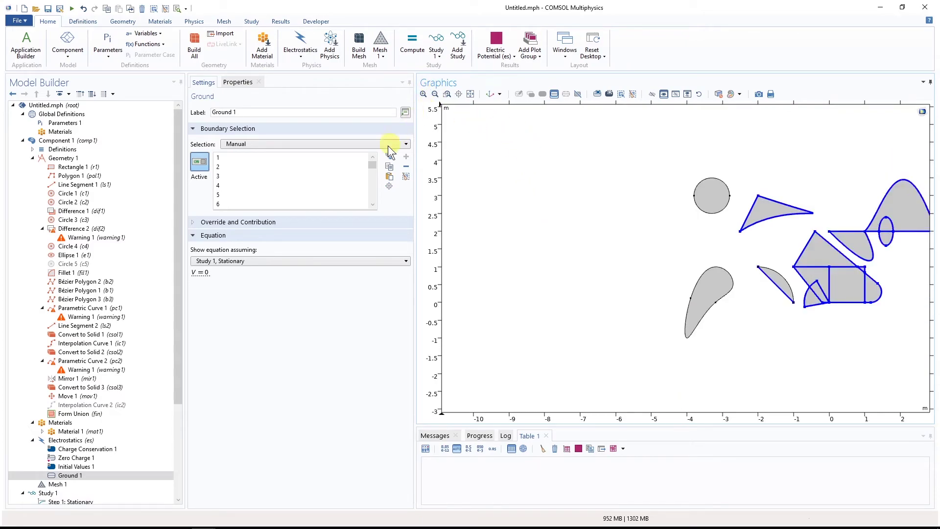
pyautogui.moveTo(372, 166); pyautogui.dragTo(375, 208)
pyautogui.click(447, 94)
pyautogui.moveTo(645, 162); pyautogui.dragTo(882, 354)
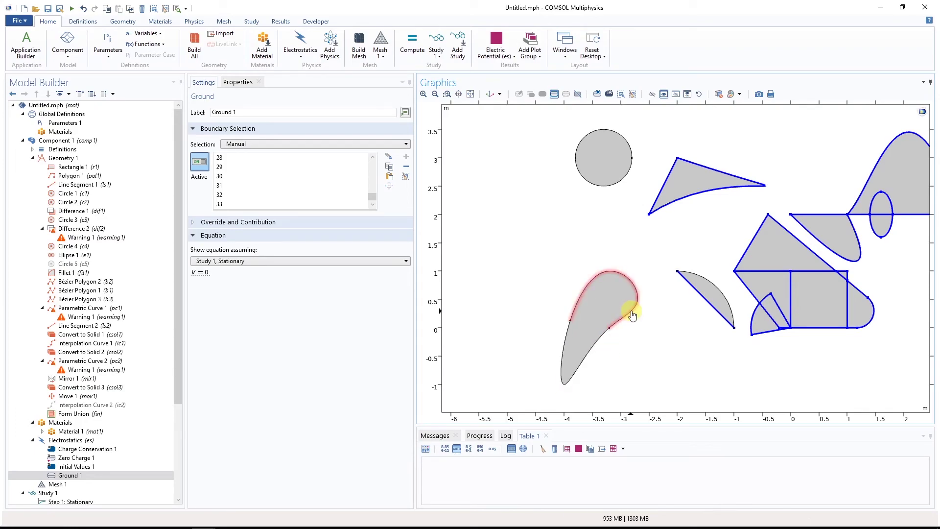
pyautogui.click(592, 349)
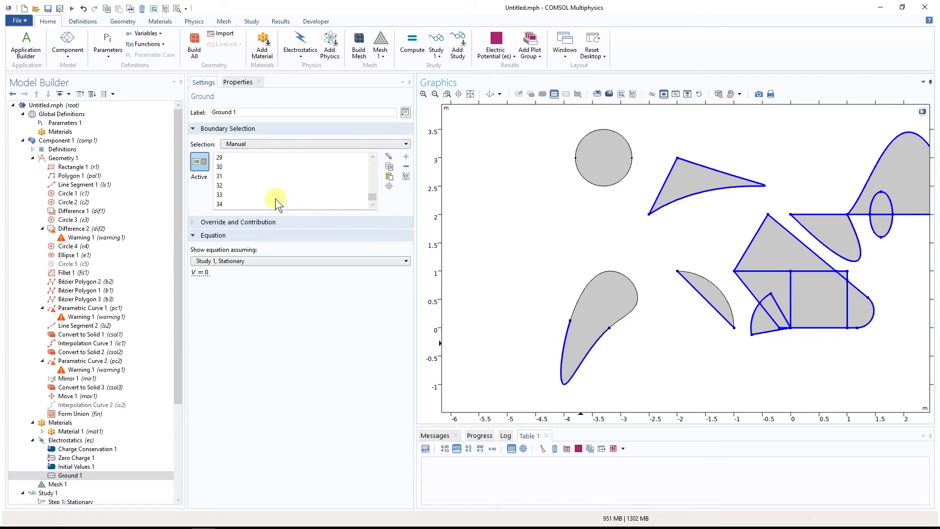
pyautogui.click(583, 296)
pyautogui.click(571, 324)
# - Add the circle's lower and upper halves, boundaries 36 and 37, and the neighbouring segment's curved edge, boundary 38, to the Ground 1 selection
pyautogui.click(609, 190)
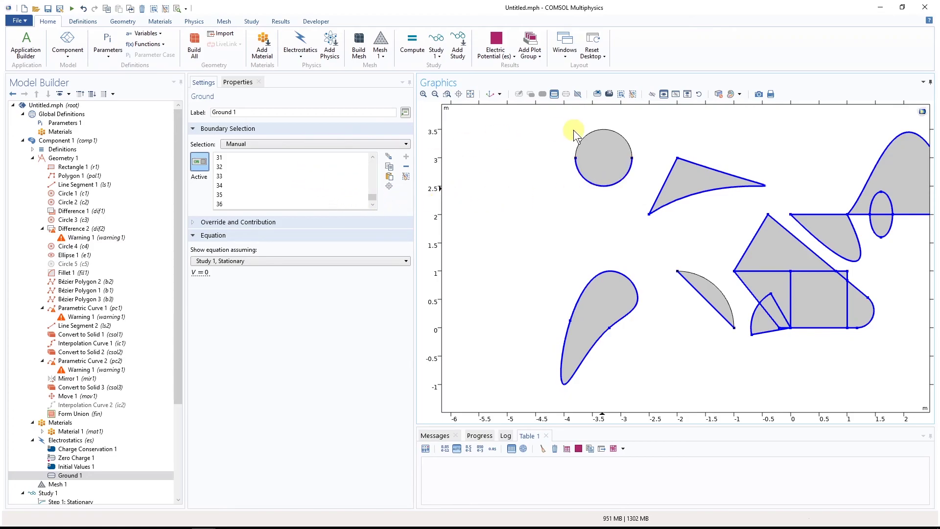
pyautogui.click(592, 137)
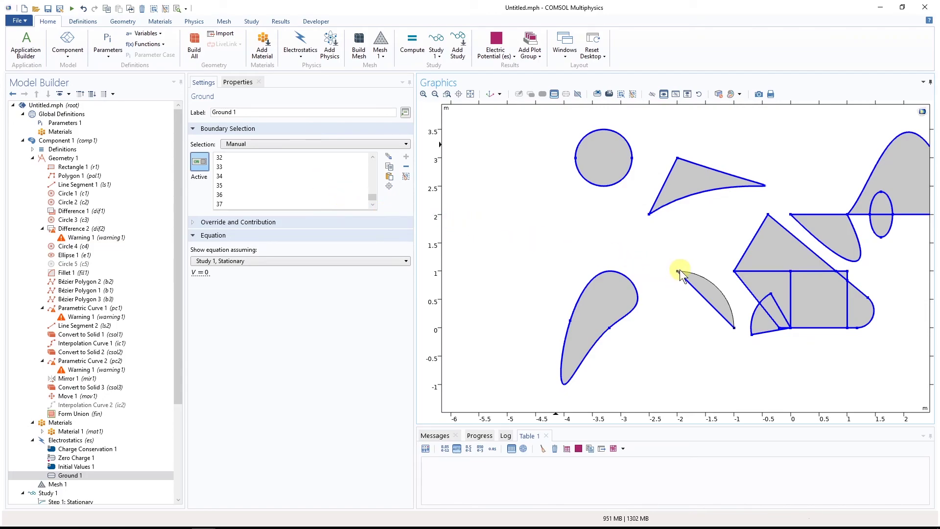
pyautogui.click(719, 293)
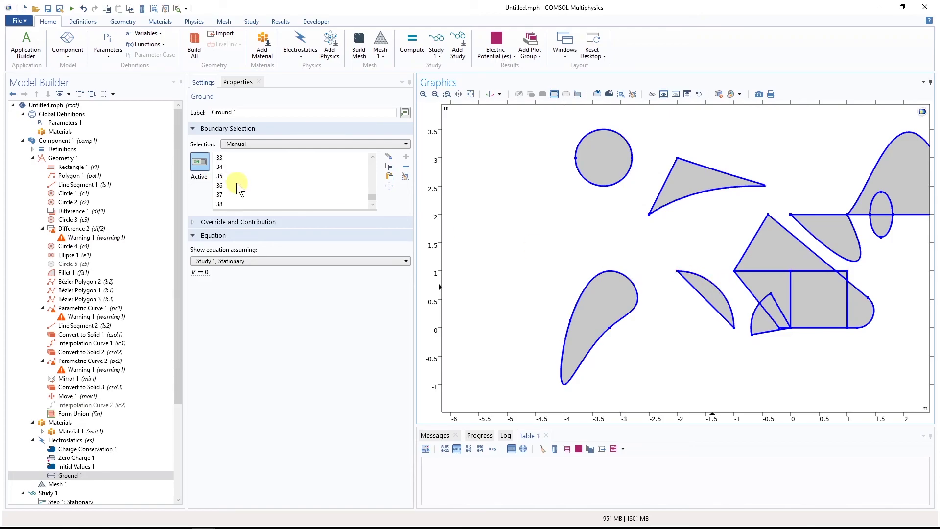
pyautogui.click(469, 97)
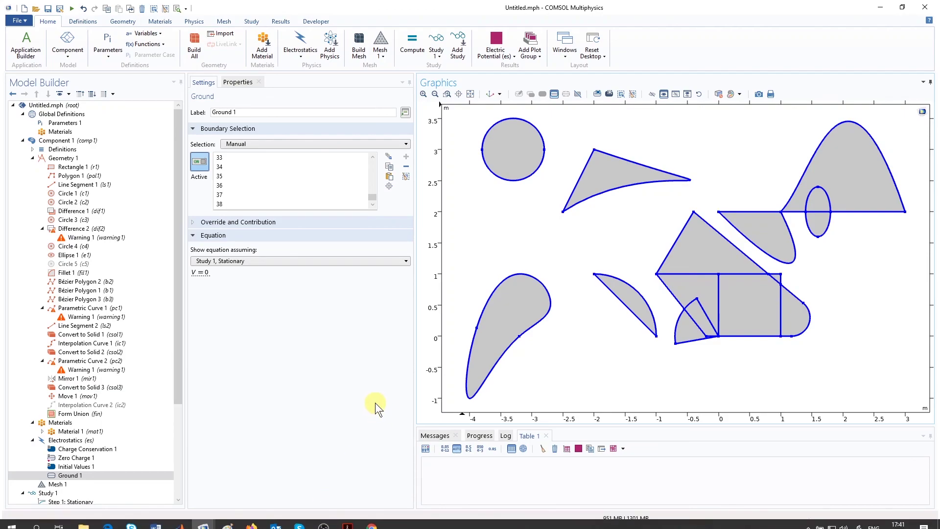